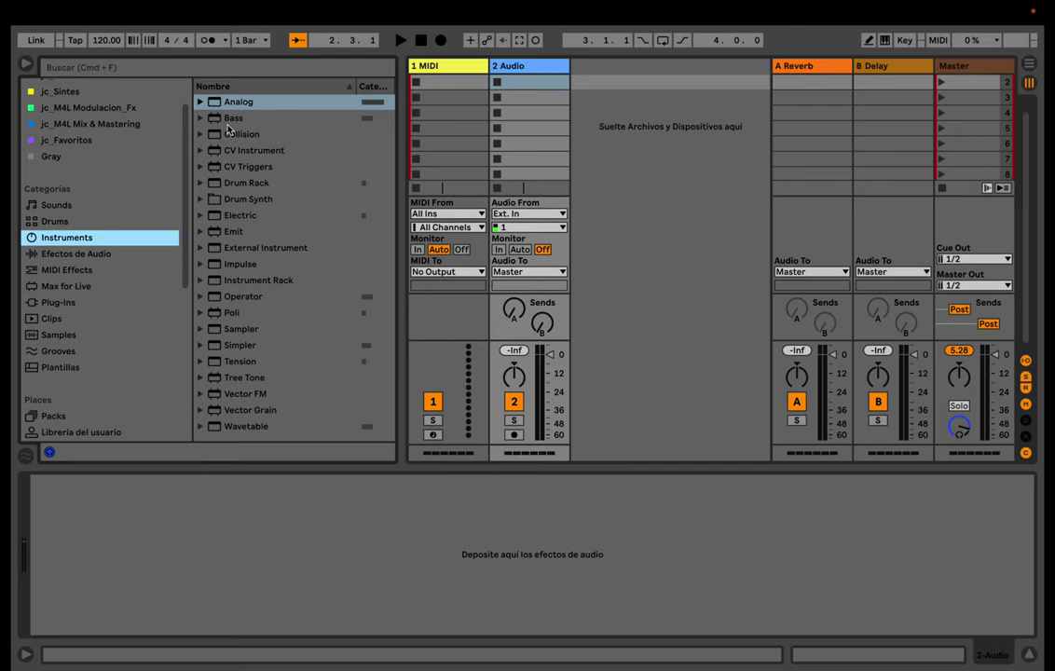
# Arm the 2 Audio track, record a clip into its scene 2 slot and raise the clip's gain to 7.50 dB.
pyautogui.click(514, 435)
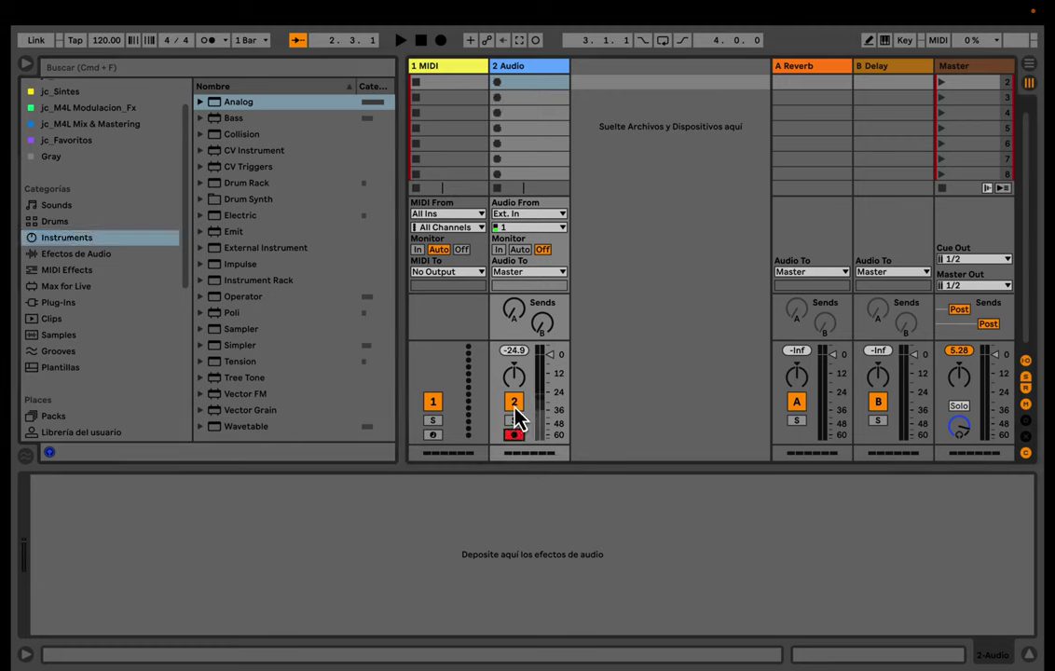
pyautogui.click(496, 82)
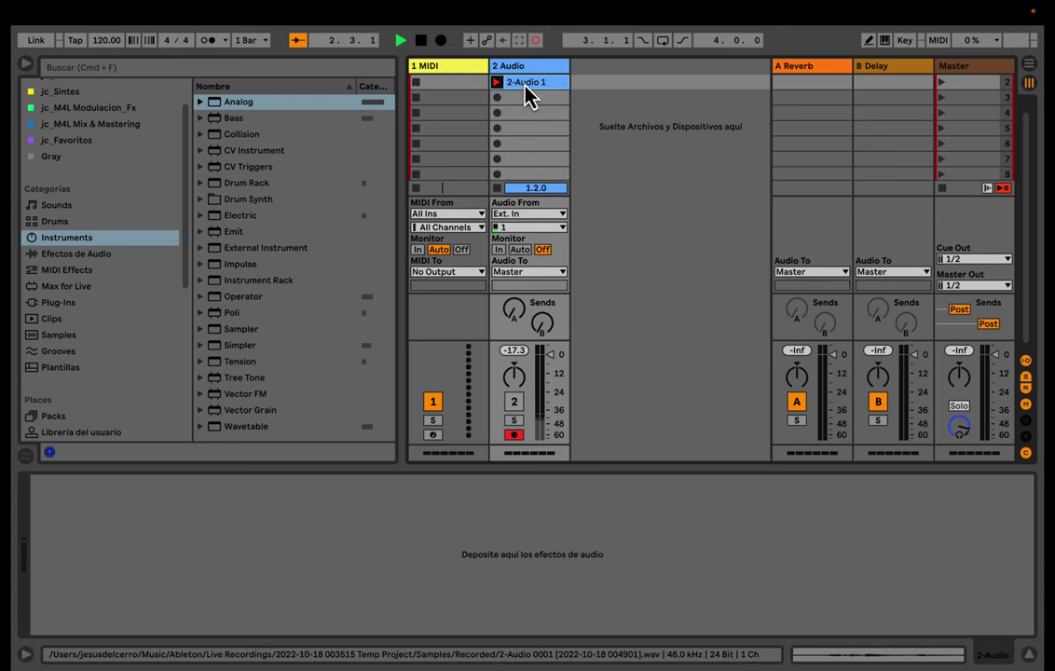
pyautogui.doubleClick(528, 88)
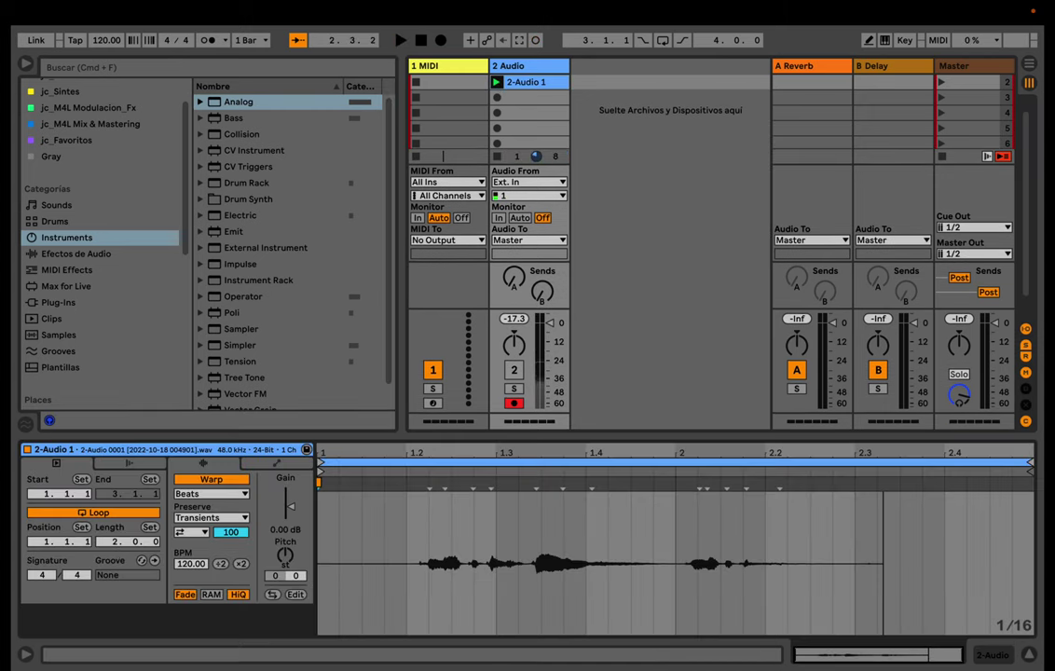
pyautogui.moveTo(285, 514); pyautogui.dragTo(285, 494)
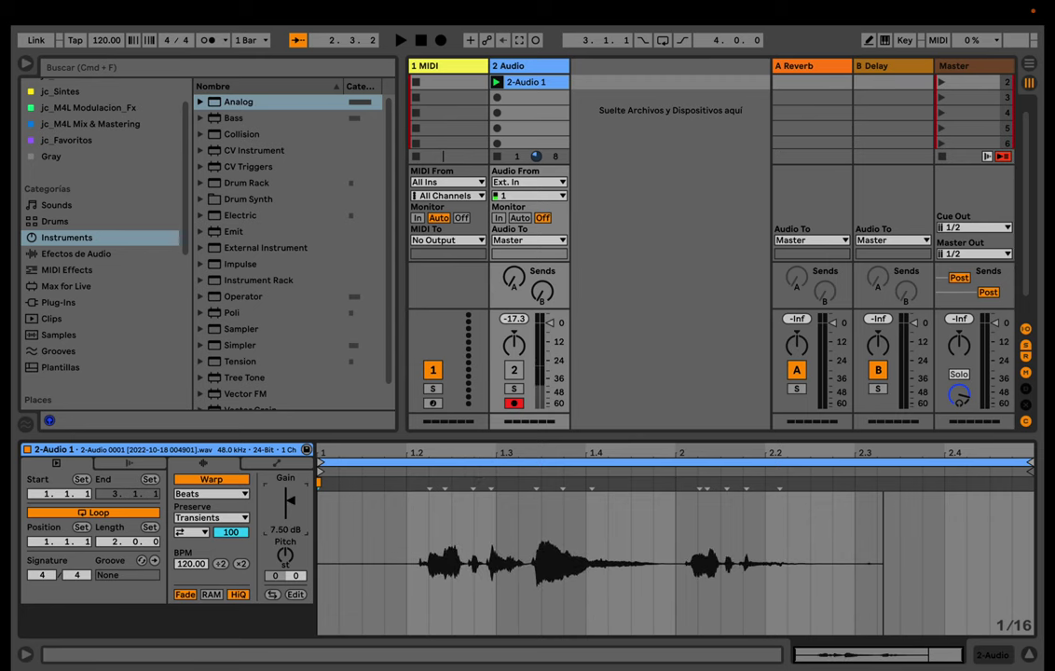
# Load the recorded clip as a Simpler sample on the MIDI track and raise the sample gain to 9.9 dB.
pyautogui.click(438, 80)
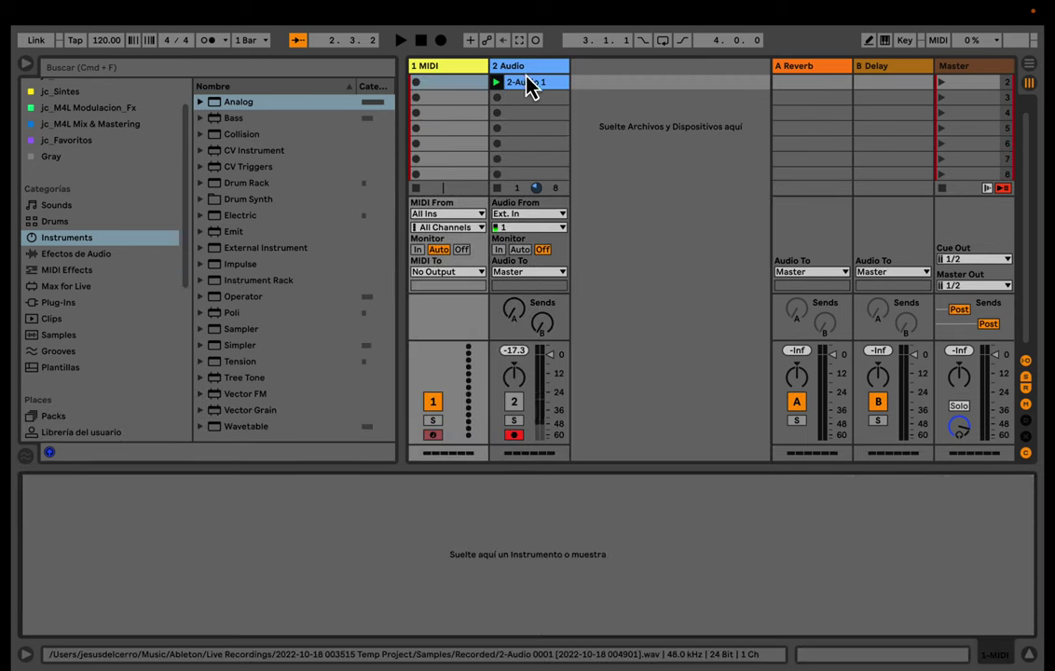
pyautogui.moveTo(530, 84); pyautogui.dragTo(285, 557)
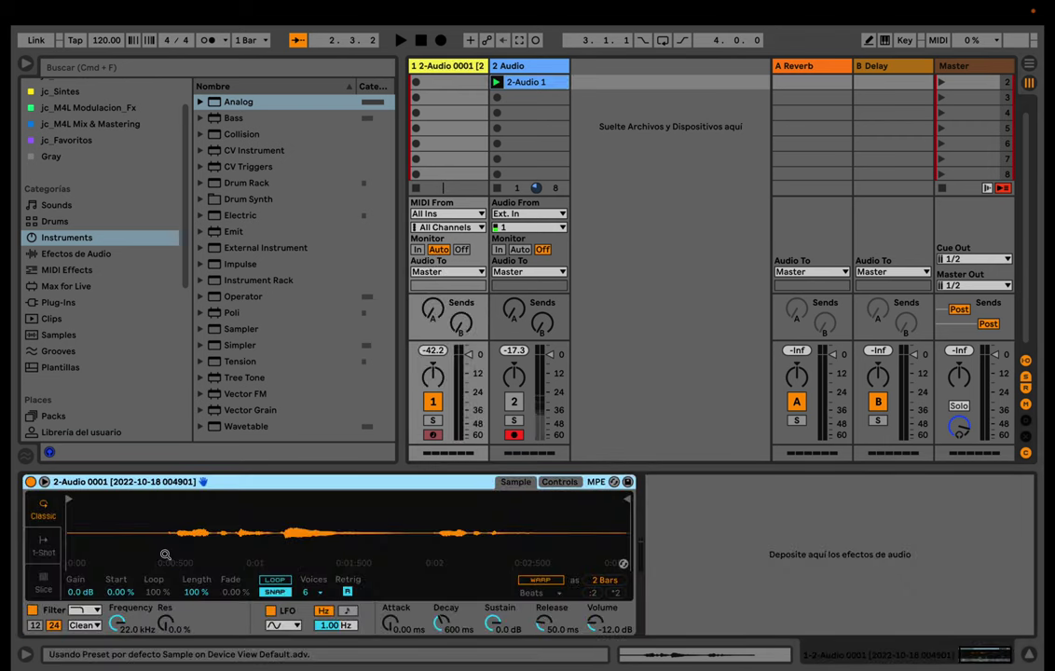
pyautogui.moveTo(91, 593); pyautogui.dragTo(98, 527)
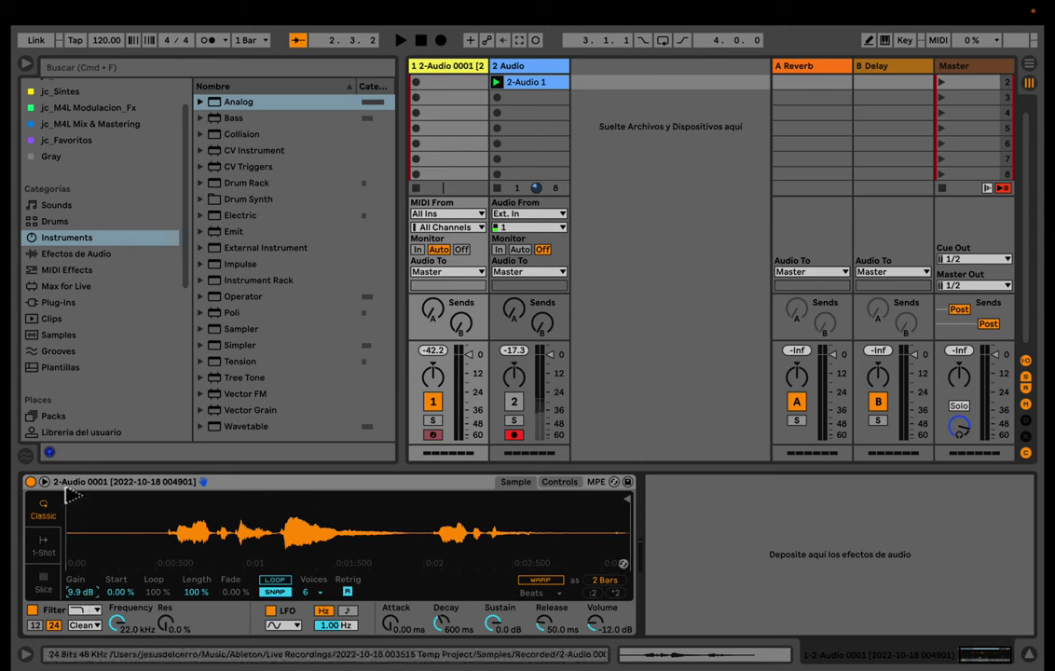
# Move the Simpler sample's start to the beginning of the first voiced sound and enable warping in Complex mode.
pyautogui.moveTo(69, 501); pyautogui.dragTo(180, 500)
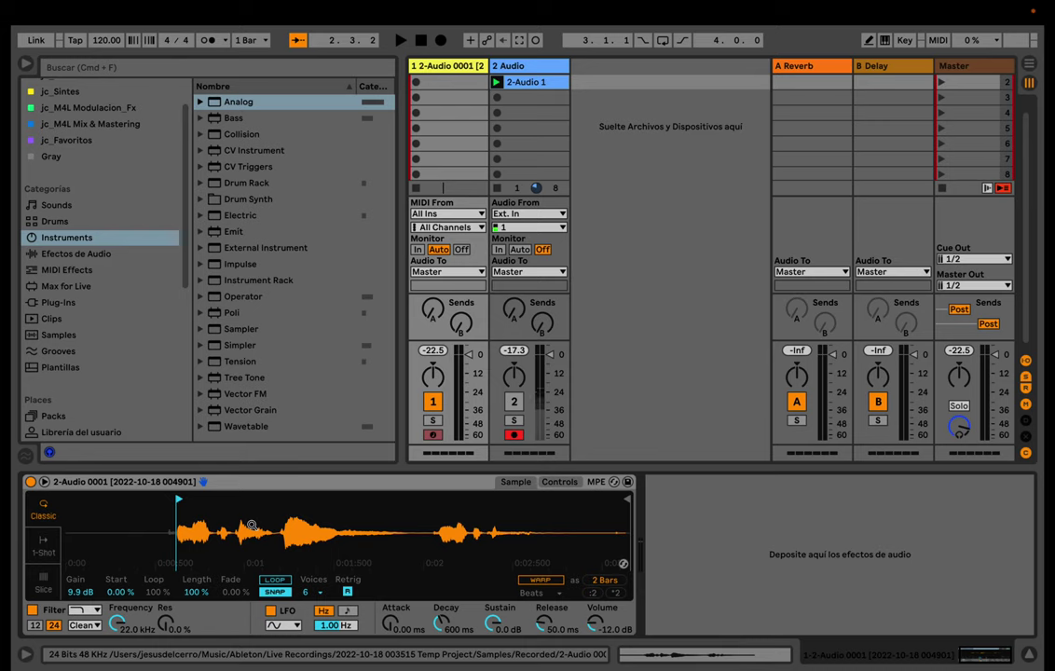
pyautogui.click(546, 596)
pyautogui.click(544, 577)
pyautogui.click(542, 580)
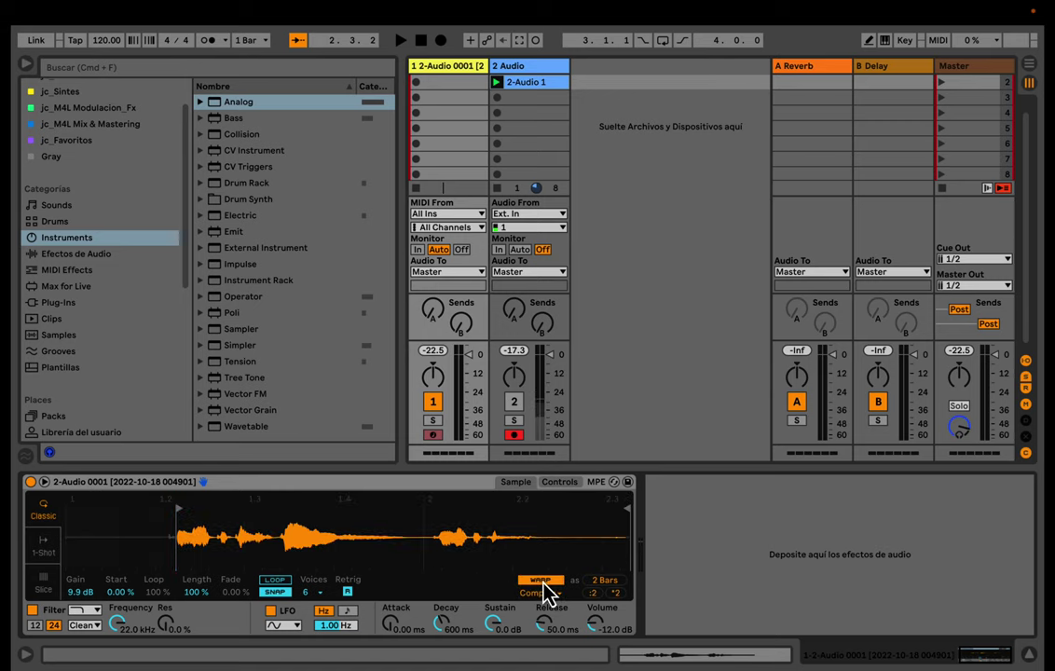
# Pull the sample's end in to just after the first voiced sound and enable looping.
pyautogui.moveTo(631, 514)
pyautogui.mouseDown()
pyautogui.moveTo(187, 511)
pyautogui.moveTo(188, 530)
pyautogui.mouseUp()
pyautogui.click(188, 529)
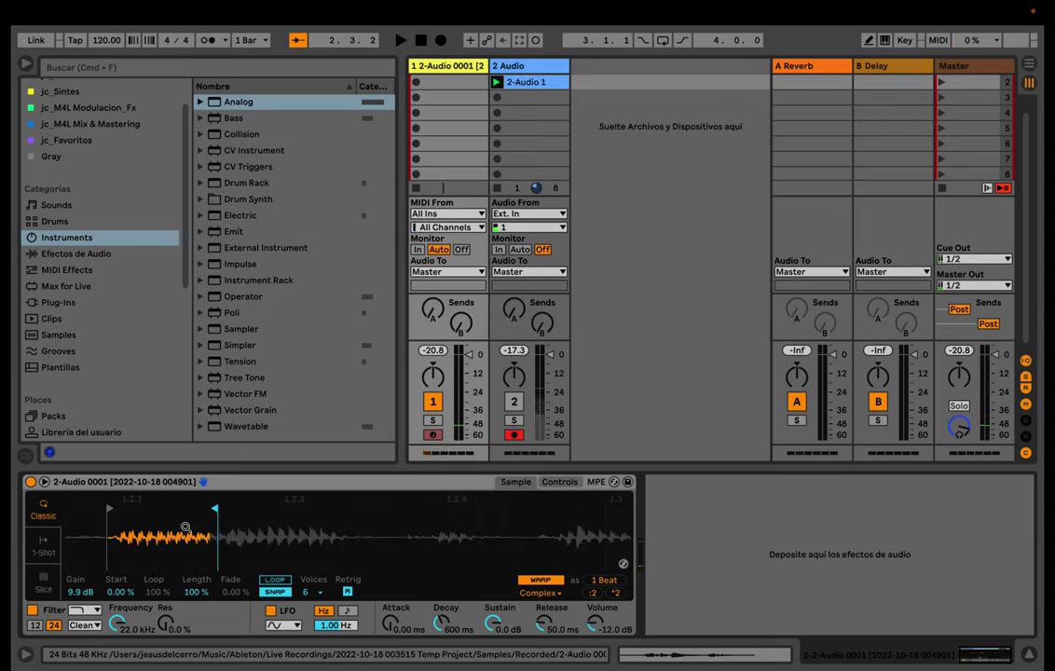
pyautogui.click(277, 581)
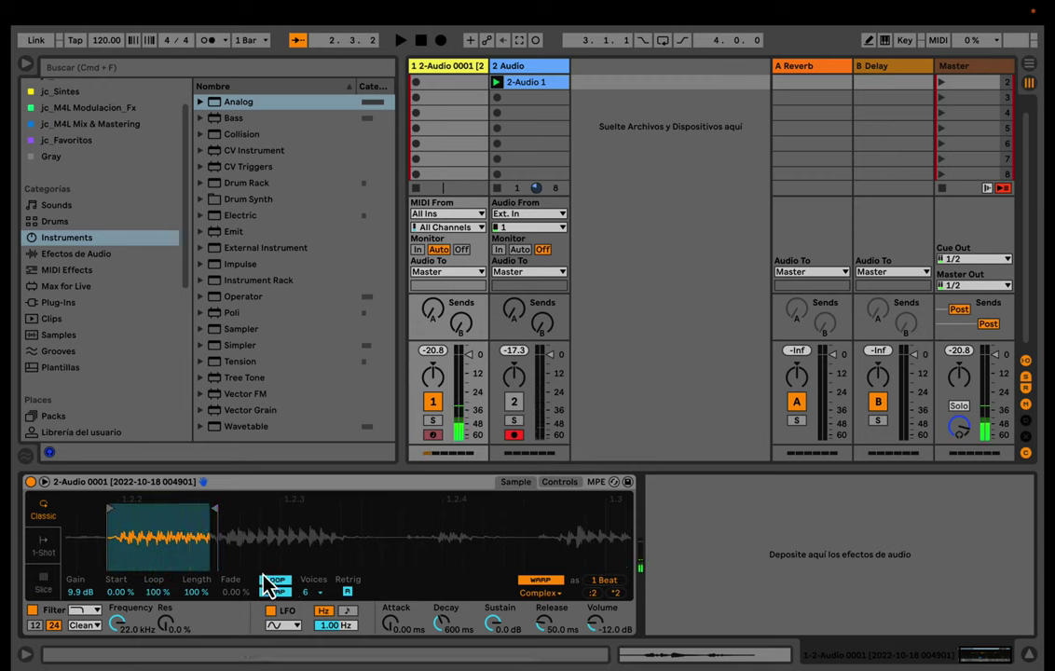
# Narrow the looped region to a tiny slice of the waveform just after 1.2.2.
pyautogui.scroll(5, 103, 508)
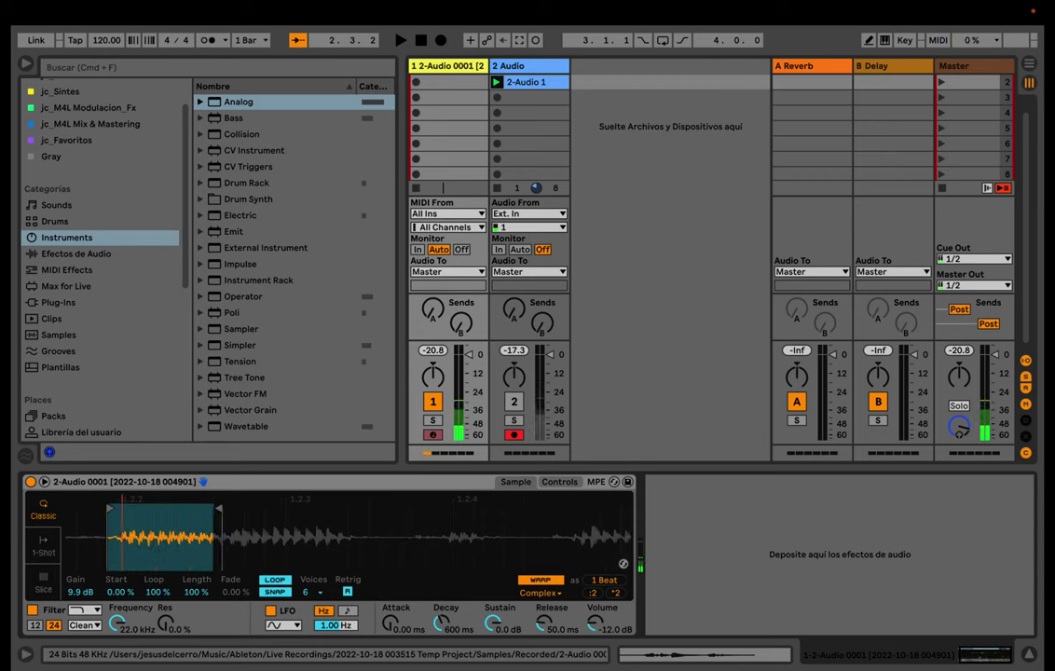
pyautogui.moveTo(99, 507); pyautogui.dragTo(120, 507)
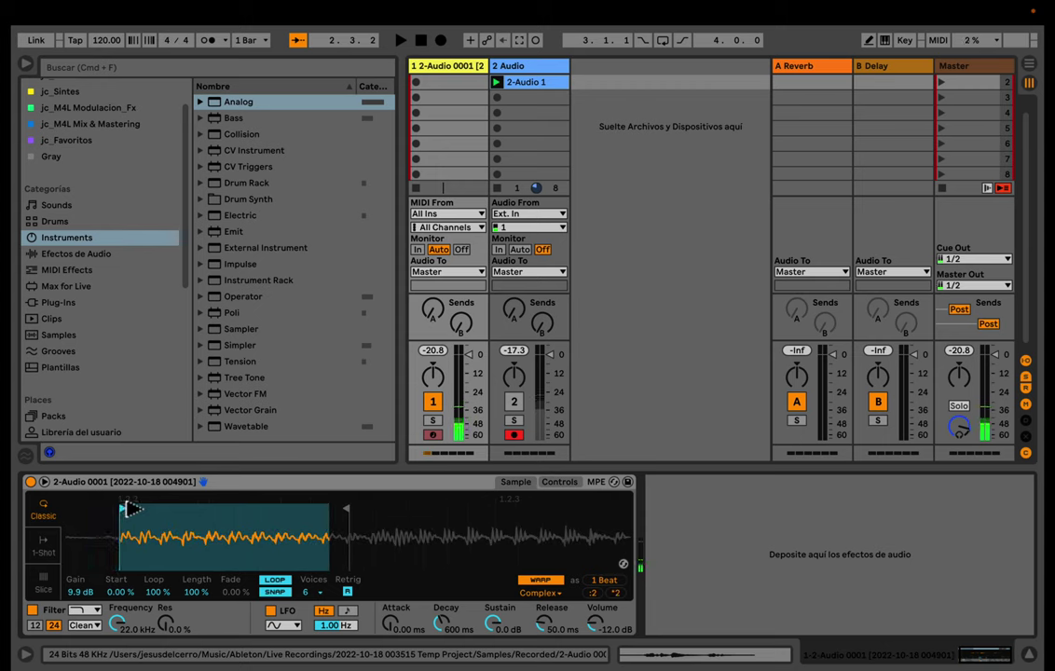
pyautogui.moveTo(343, 511); pyautogui.dragTo(156, 506)
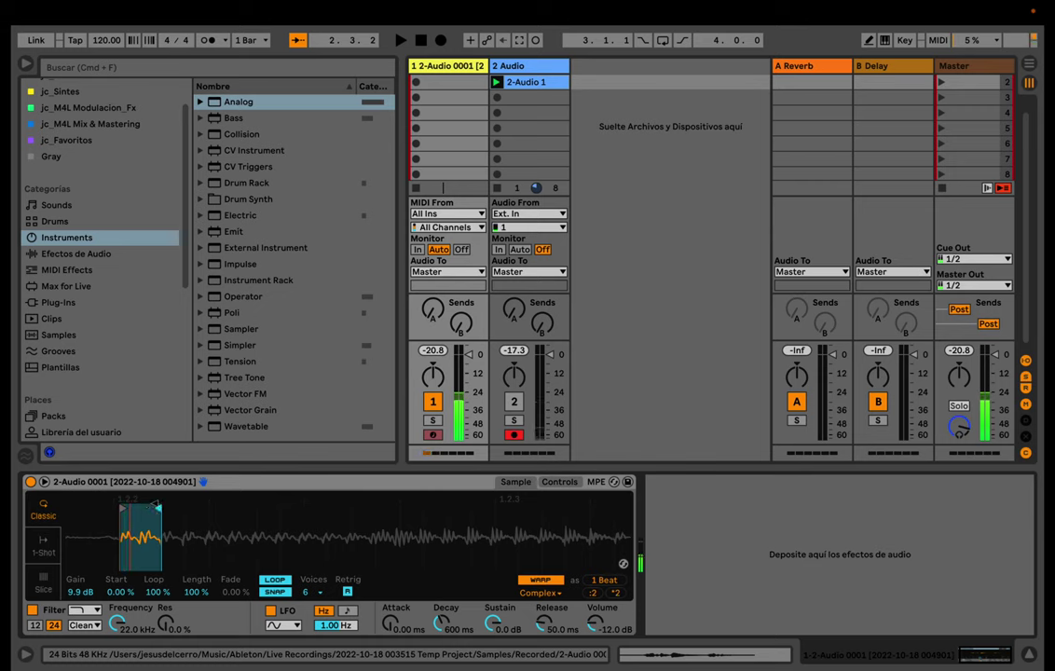
pyautogui.moveTo(122, 506); pyautogui.dragTo(137, 508)
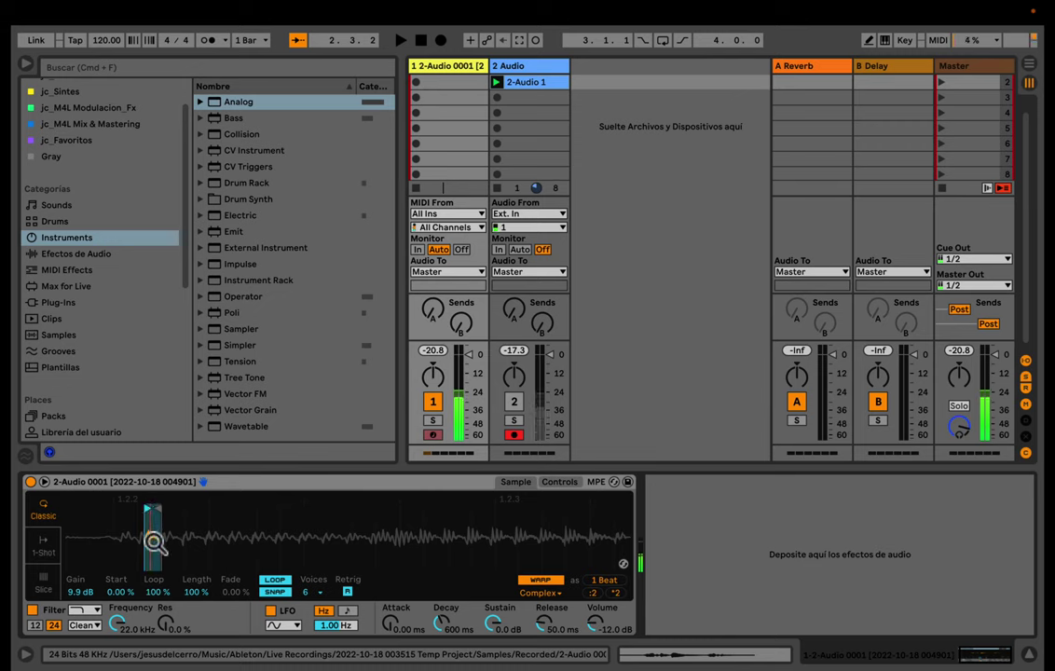
# Set Simpler's amplitude attack to 1.96 s and release to 60.0 s, and raise the sample gain to 17 dB.
pyautogui.moveTo(391, 630); pyautogui.dragTo(391, 560)
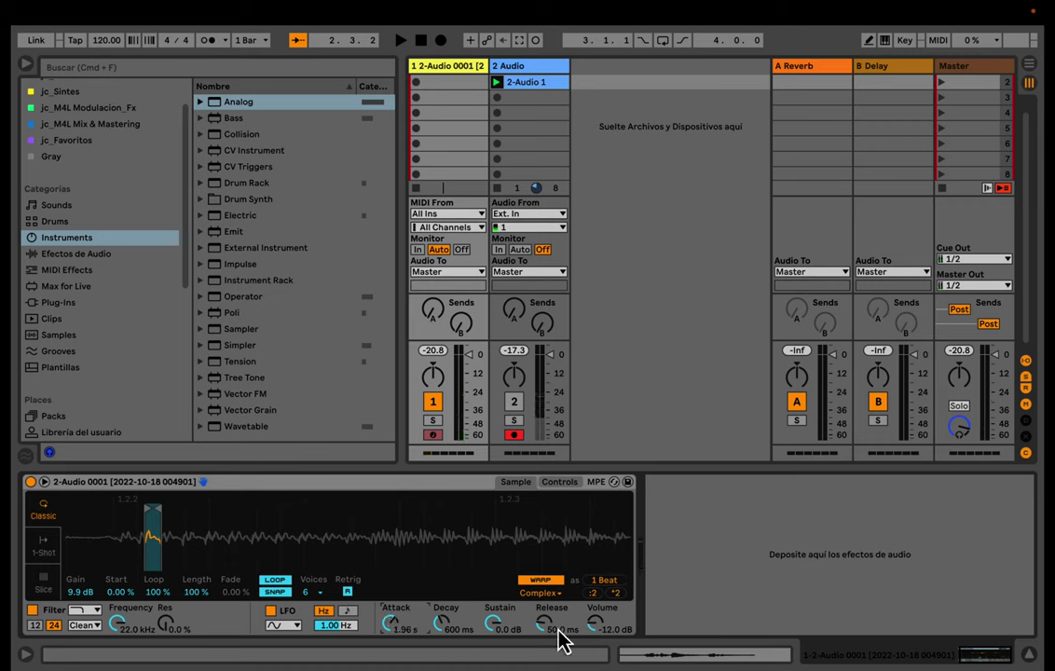
pyautogui.moveTo(559, 632); pyautogui.dragTo(559, 569)
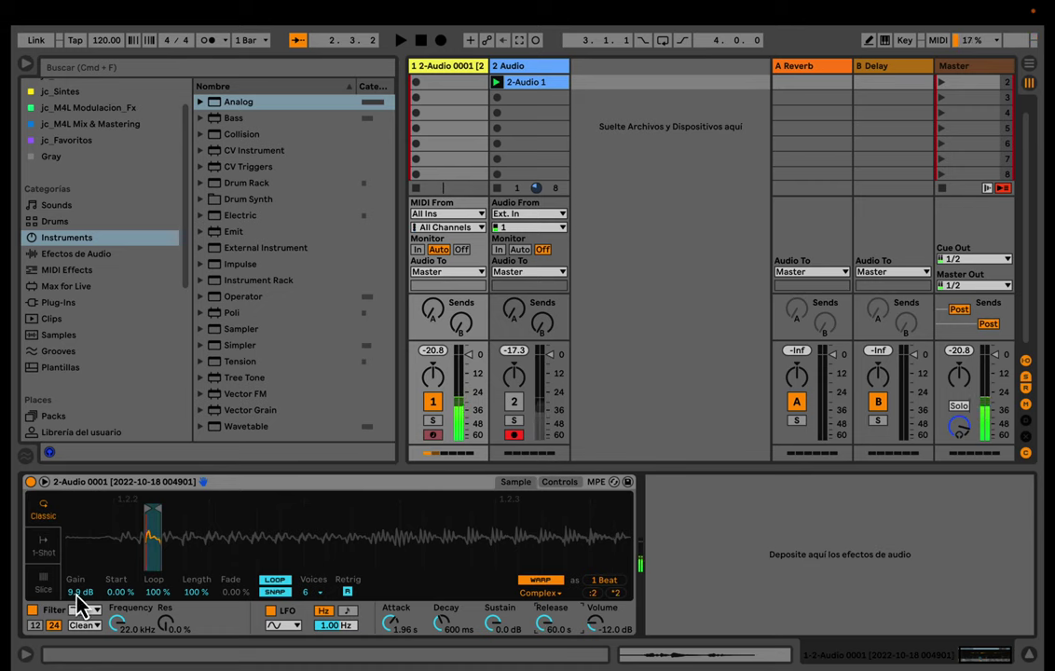
pyautogui.moveTo(78, 598)
pyautogui.mouseDown()
pyautogui.moveTo(78, 580)
pyautogui.moveTo(79, 597)
pyautogui.mouseUp()
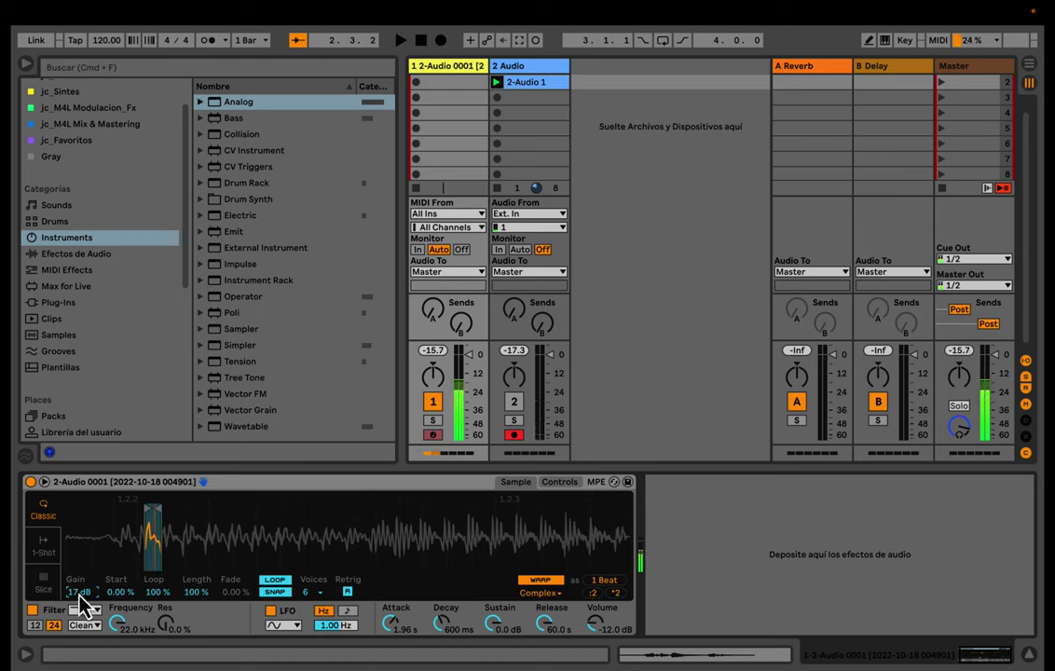
# Add the Chorus-Ensemble audio effect from Pitch & Modulation after Simpler.
pyautogui.click(86, 255)
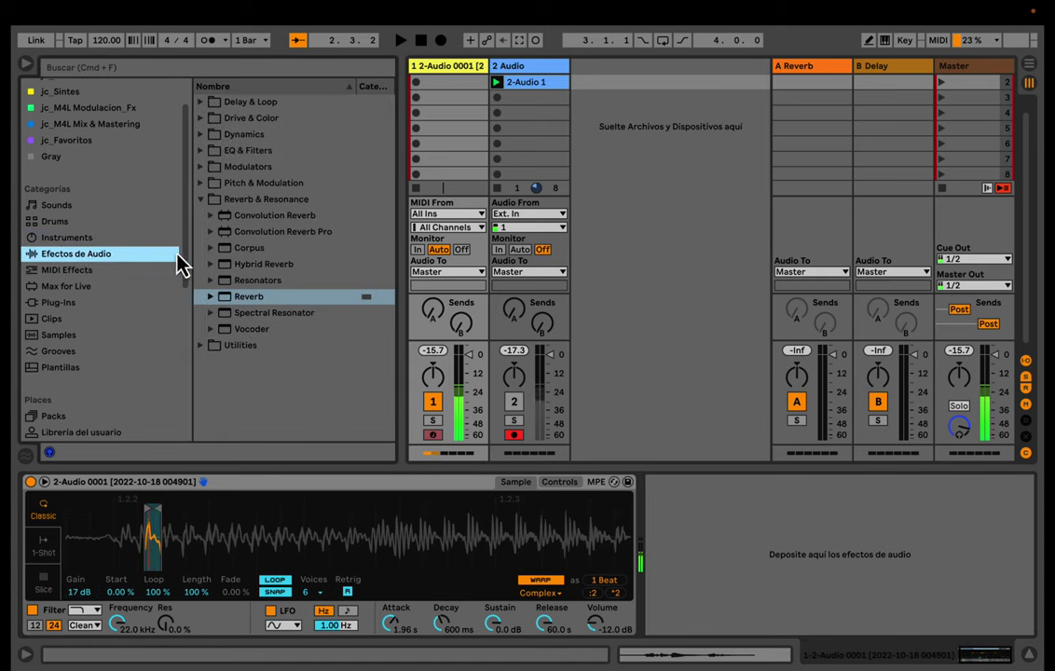
pyautogui.click(209, 184)
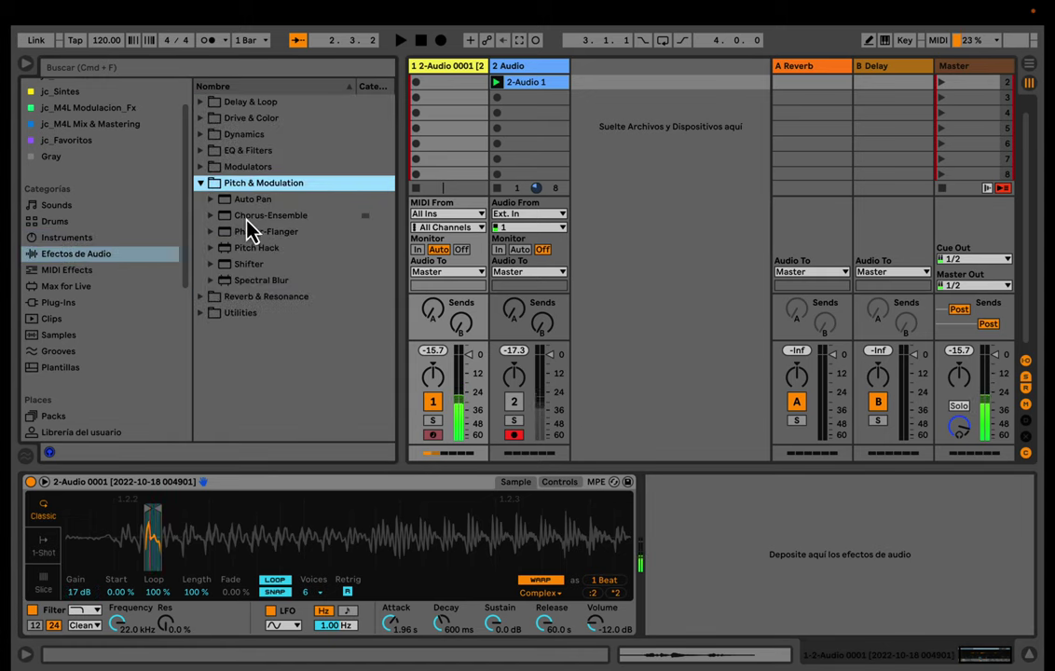
pyautogui.click(251, 218)
pyautogui.moveTo(252, 222); pyautogui.dragTo(697, 564)
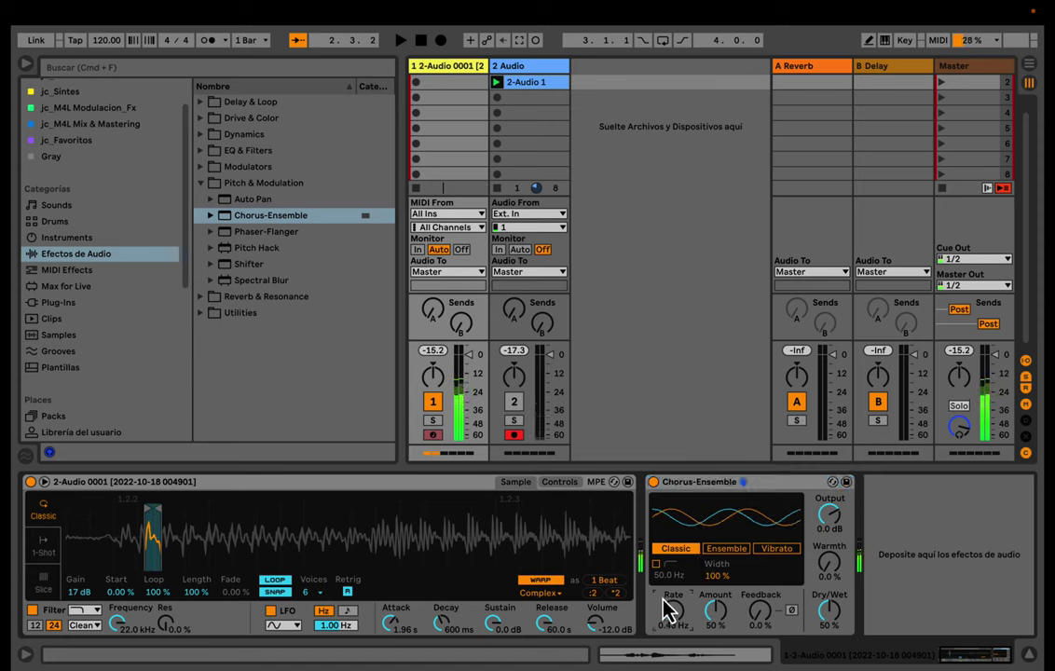
# Add the Reverb audio effect after Chorus-Ensemble and set its decay to 6.53 s.
pyautogui.click(204, 297)
pyautogui.moveTo(251, 297); pyautogui.dragTo(964, 570)
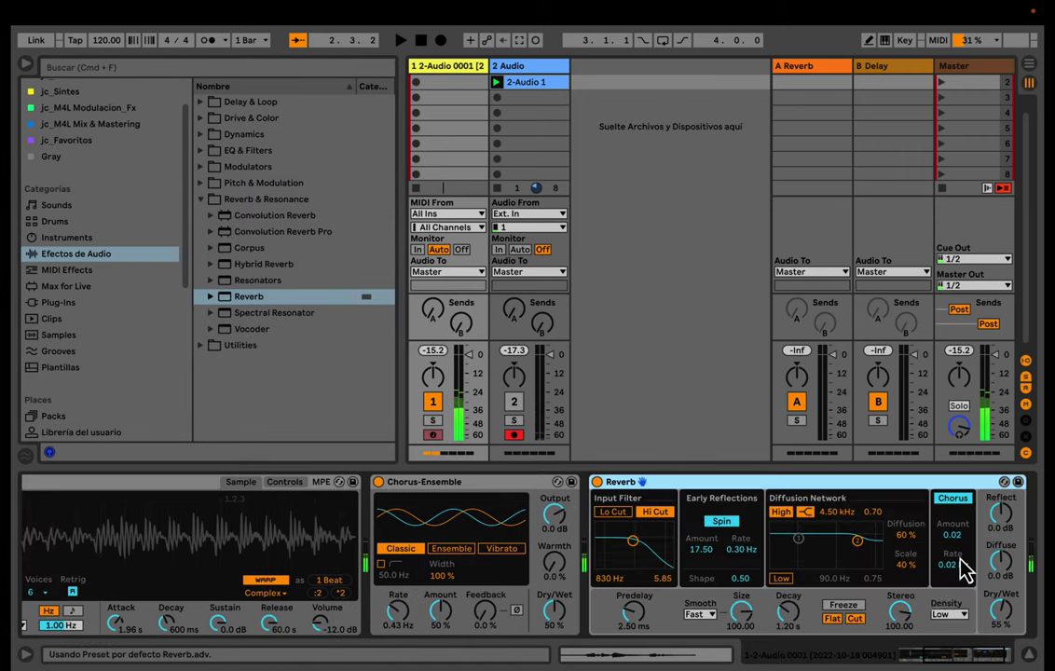
pyautogui.moveTo(788, 618); pyautogui.dragTo(788, 576)
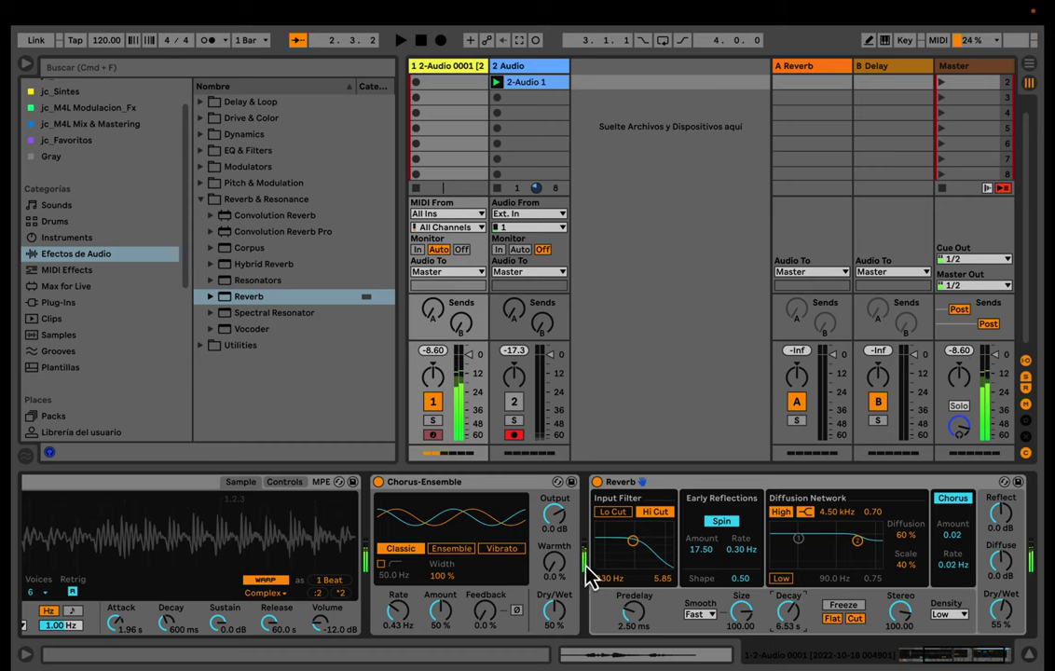
# Set the Chorus-Ensemble rate to 0.74 Hz and its warmth to 0.5 %.
pyautogui.moveTo(401, 617); pyautogui.dragTo(401, 588)
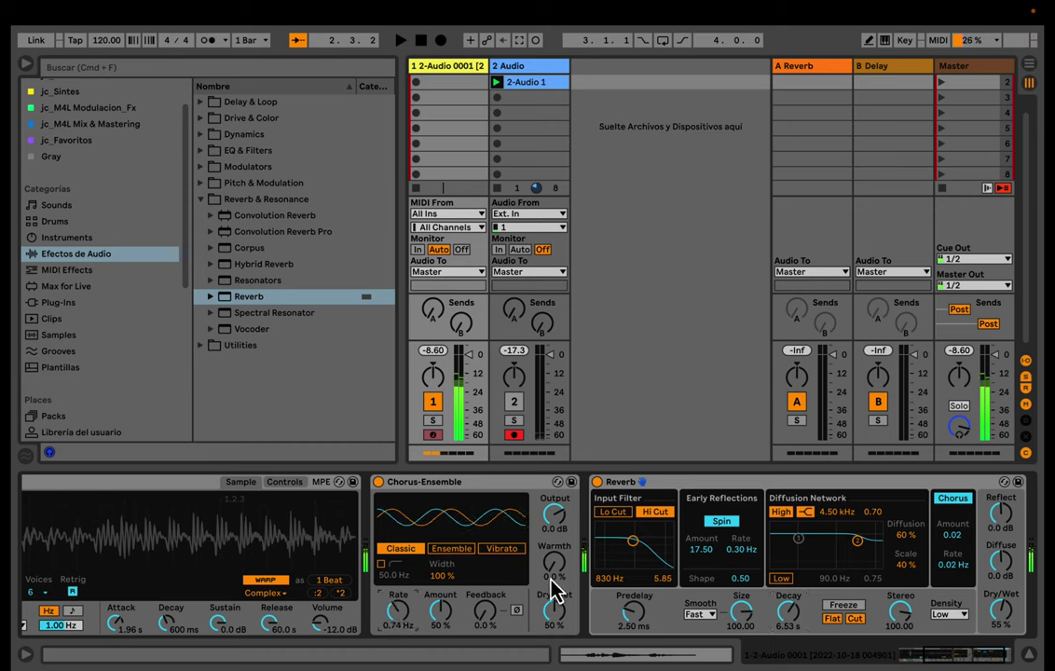
pyautogui.moveTo(557, 569); pyautogui.dragTo(557, 545)
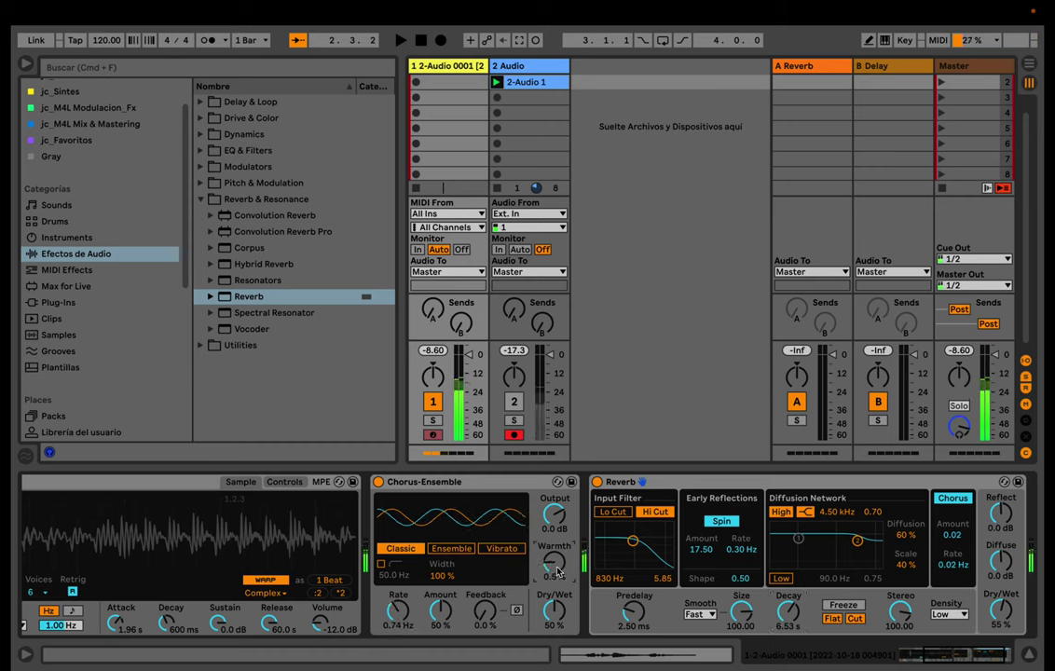
# Enable the low filter in Reverb's Diffusion Network and set the high filter to 3.71 kHz with a value of 1.00.
pyautogui.click(781, 579)
pyautogui.moveTo(858, 540); pyautogui.dragTo(854, 529)
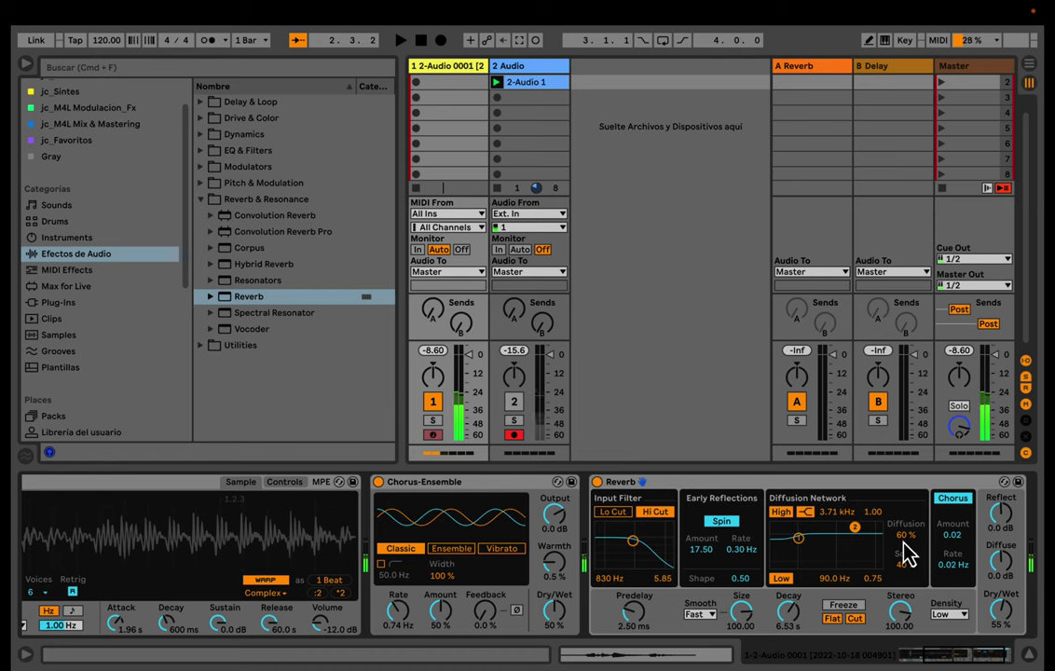
# Shift Simpler's looped region to a wider slice of the waveform just before 1.2.3 by moving its end and start.
pyautogui.hscroll(-5, 929, 552)
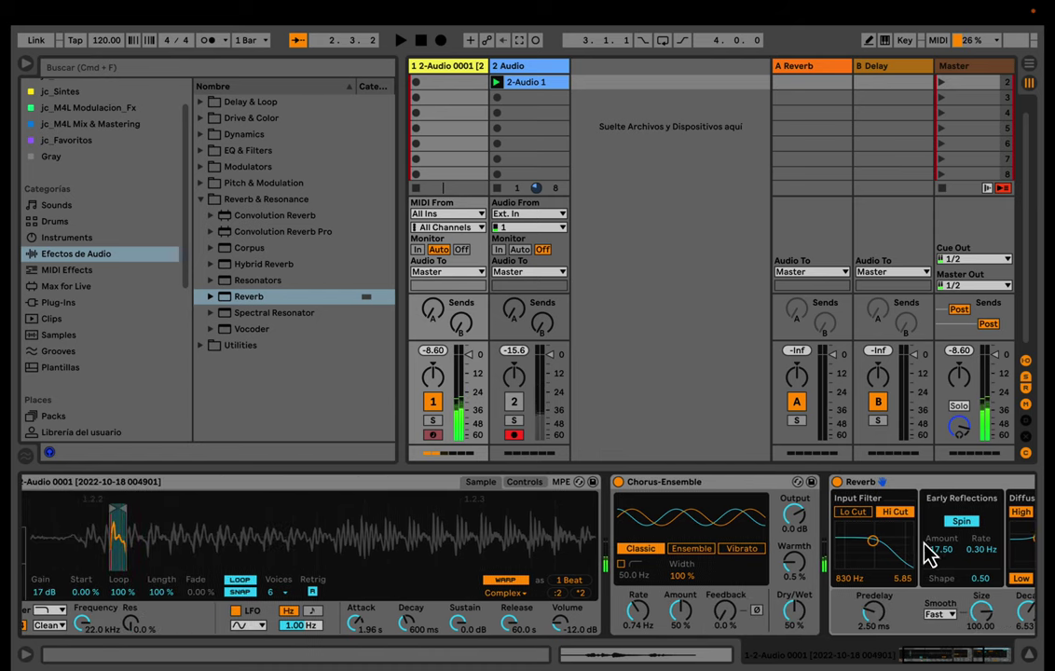
pyautogui.hscroll(-1, 929, 550)
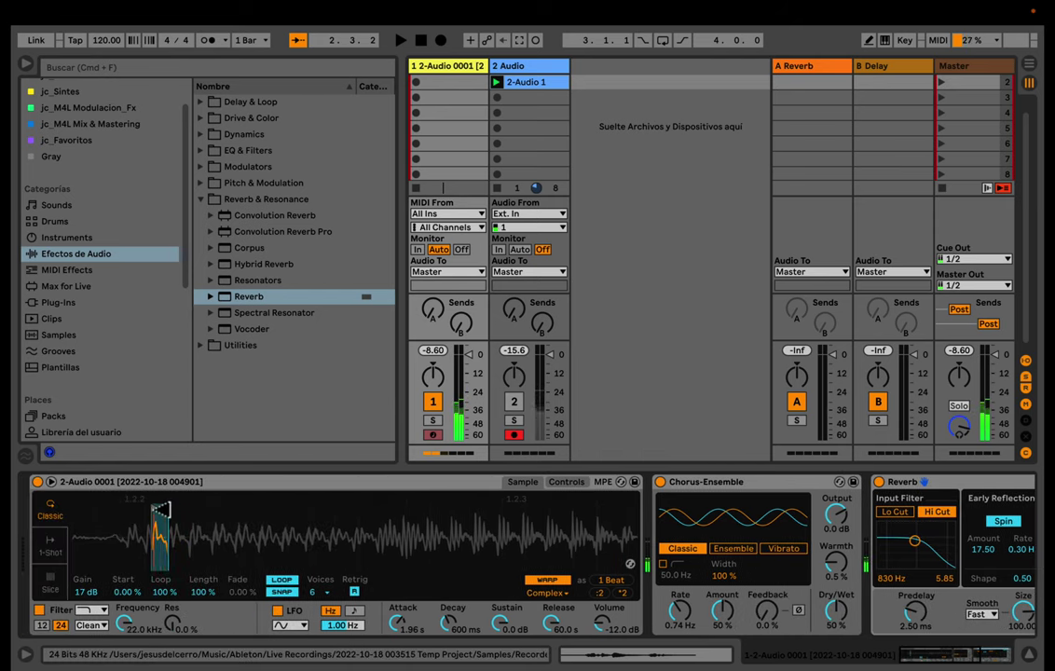
pyautogui.moveTo(163, 509)
pyautogui.mouseDown()
pyautogui.moveTo(339, 511)
pyautogui.moveTo(490, 544)
pyautogui.mouseUp()
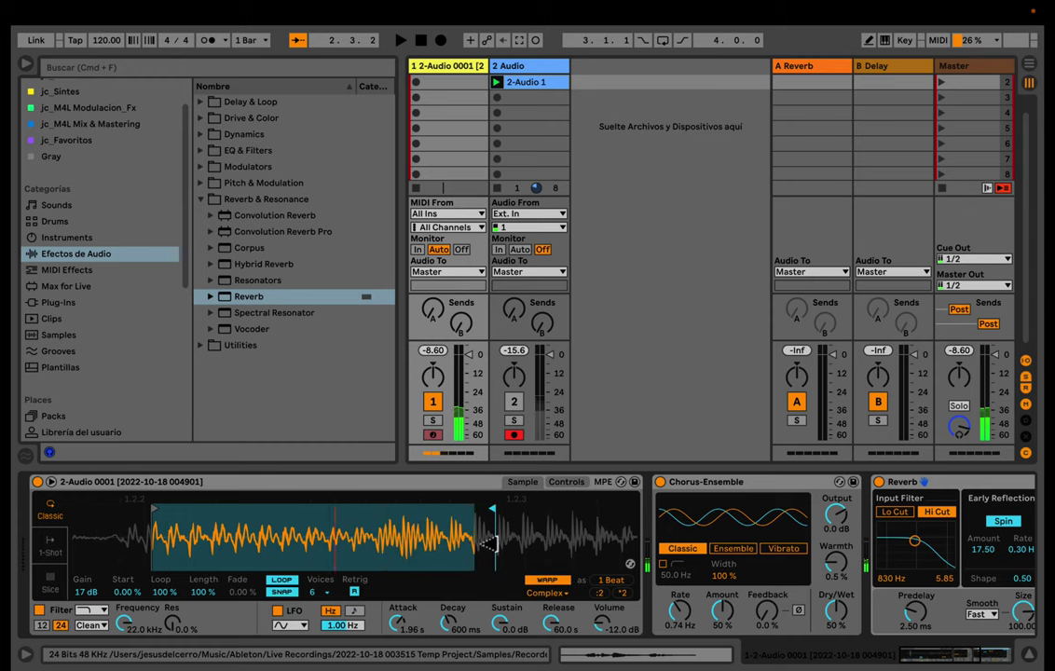
pyautogui.moveTo(165, 508)
pyautogui.mouseDown()
pyautogui.moveTo(429, 544)
pyautogui.moveTo(473, 536)
pyautogui.moveTo(485, 576)
pyautogui.mouseUp()
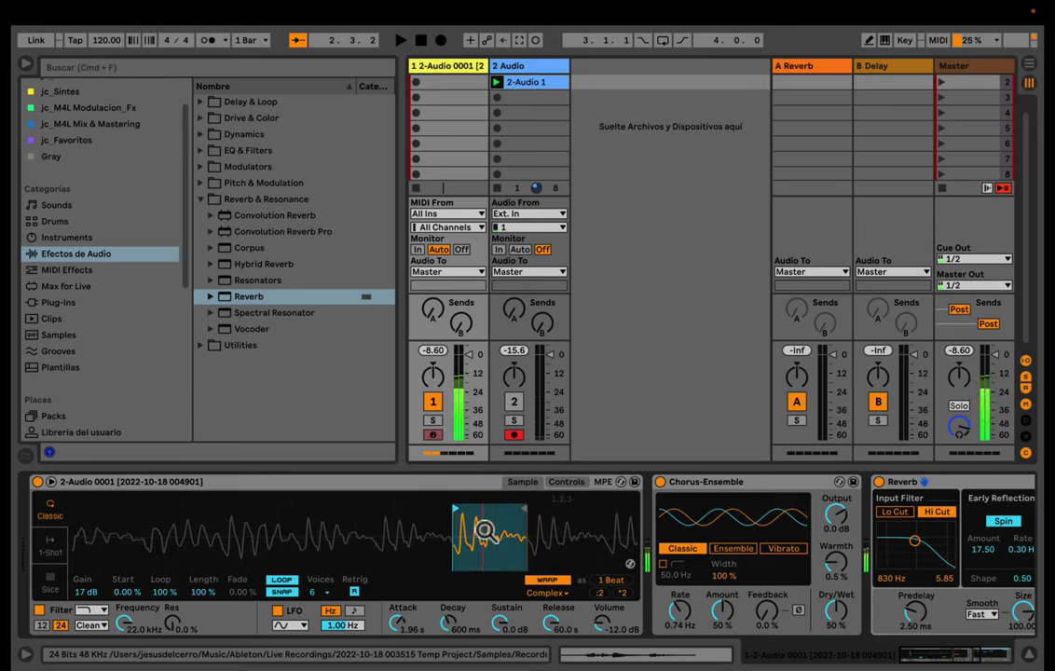
# Show Simpler's detailed controls and set the filter to a frequency of 1.45 kHz with 39 % resonance.
pyautogui.click(567, 483)
pyautogui.moveTo(248, 580); pyautogui.dragTo(162, 554)
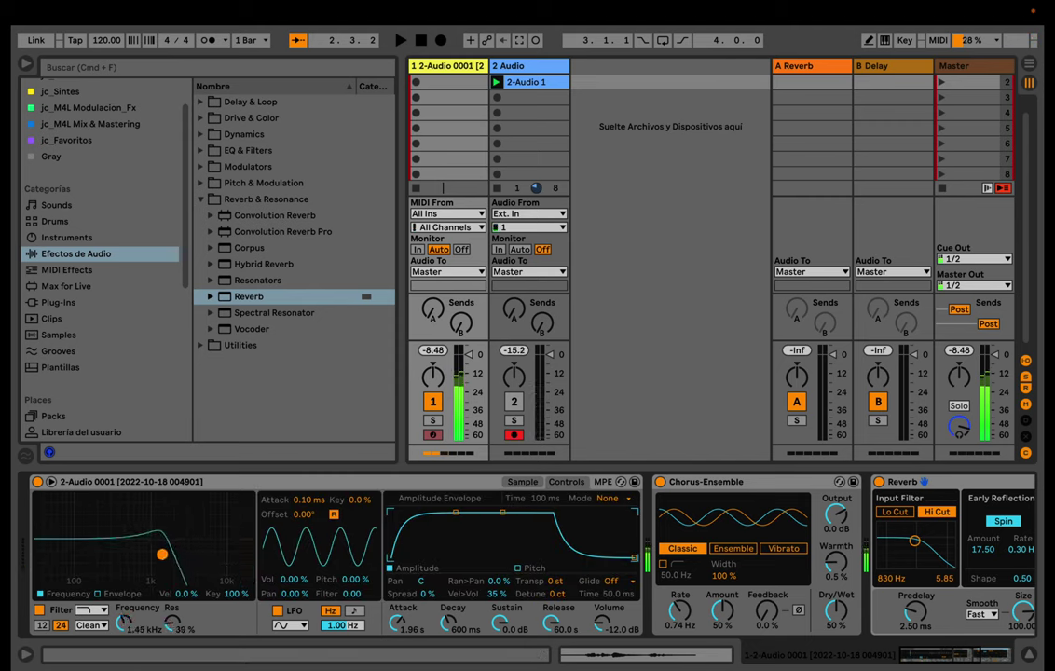
# Shape Simpler's filter envelope with attack 2.11 ms, decay 15.2 s, sustain 100 % and release 559 ms.
pyautogui.click(103, 594)
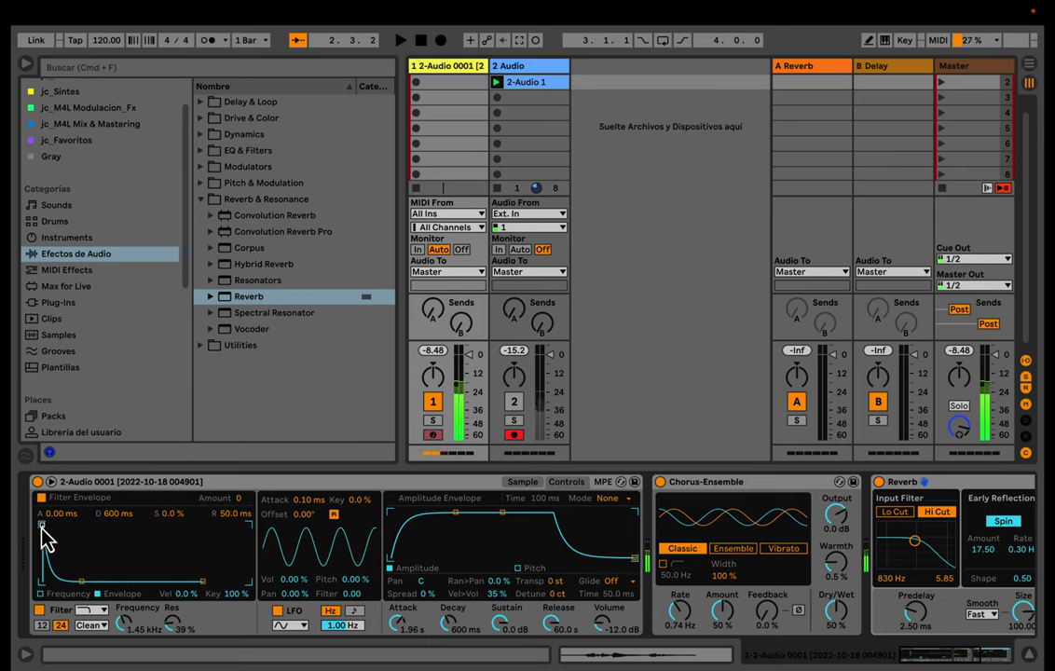
pyautogui.moveTo(42, 526); pyautogui.dragTo(62, 528)
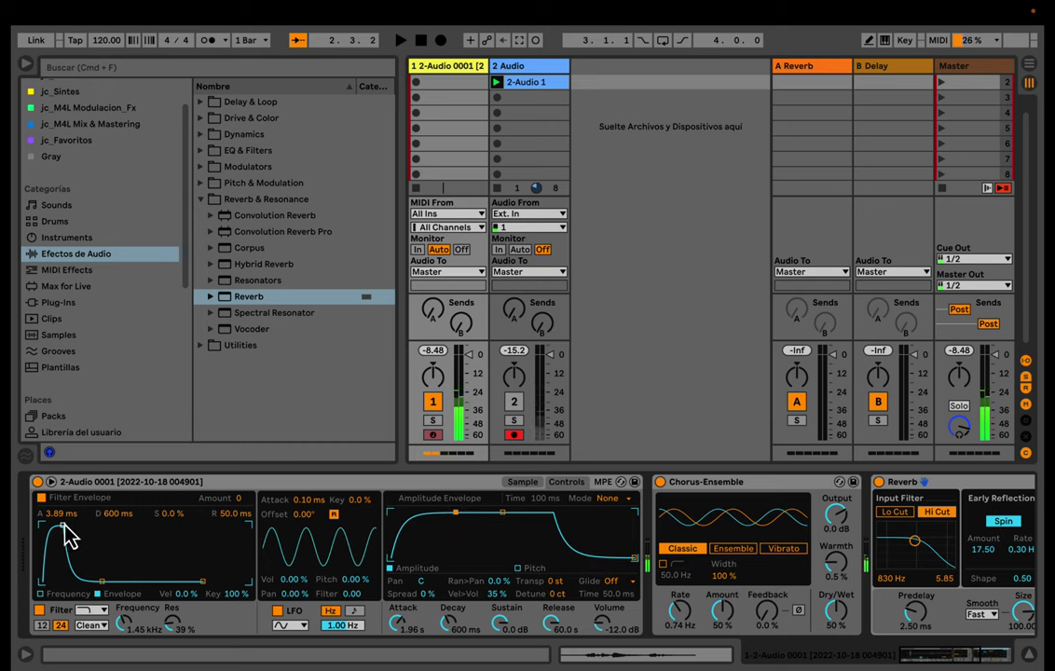
pyautogui.moveTo(63, 528); pyautogui.dragTo(58, 525)
pyautogui.moveTo(100, 582); pyautogui.dragTo(119, 524)
pyautogui.moveTo(205, 584); pyautogui.dragTo(208, 582)
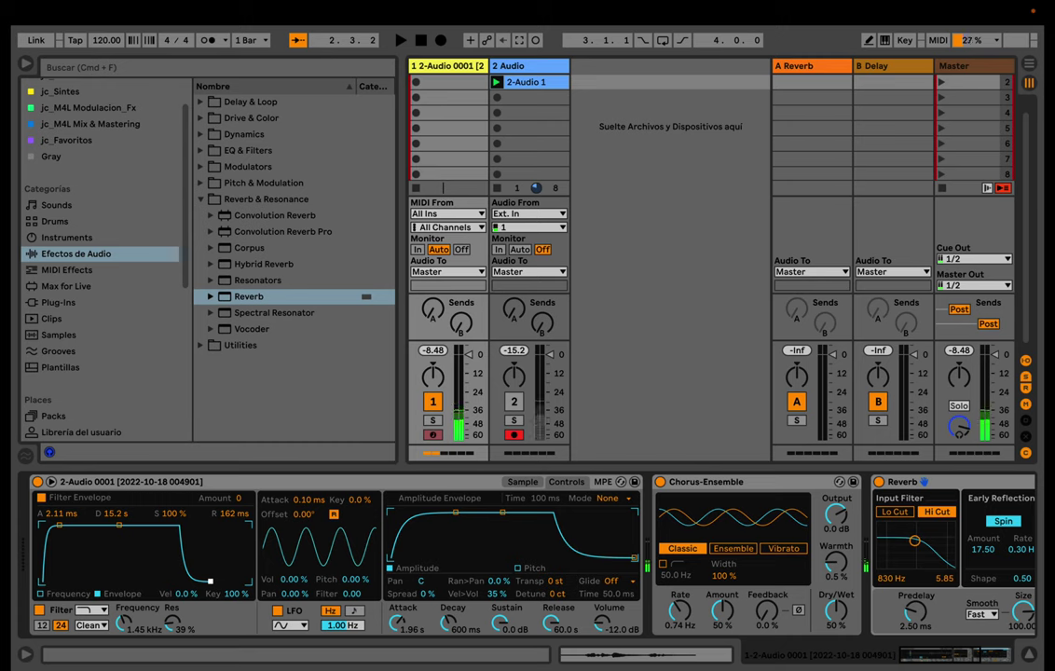
pyautogui.moveTo(213, 581); pyautogui.dragTo(219, 581)
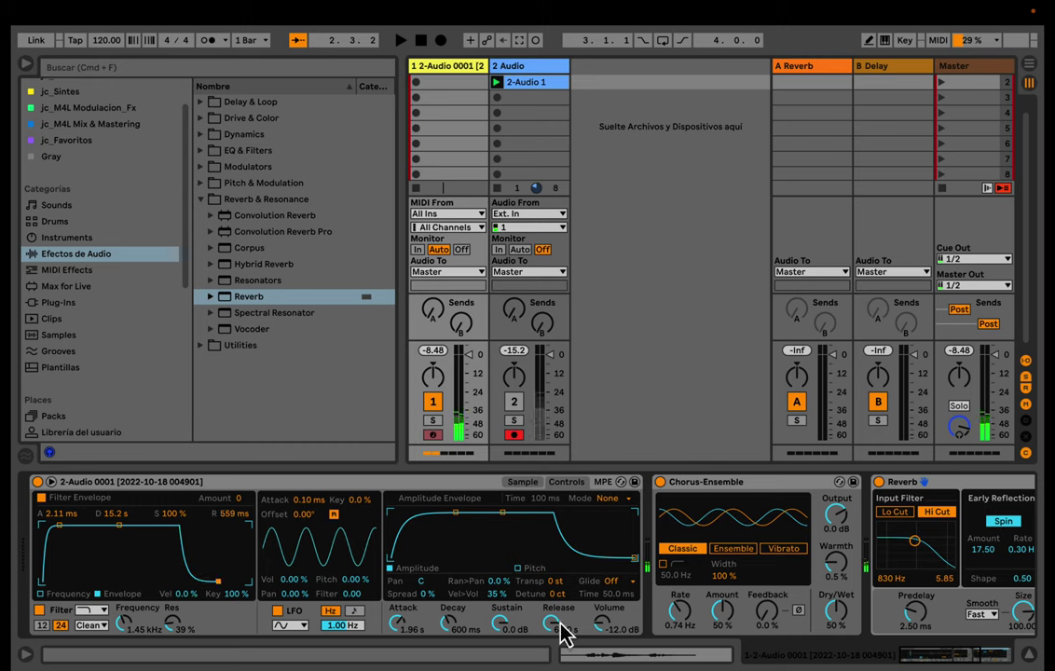
# Set Simpler's amplitude release to 2.37 s and the filter envelope amount to 33.
pyautogui.moveTo(565, 631); pyautogui.dragTo(565, 664)
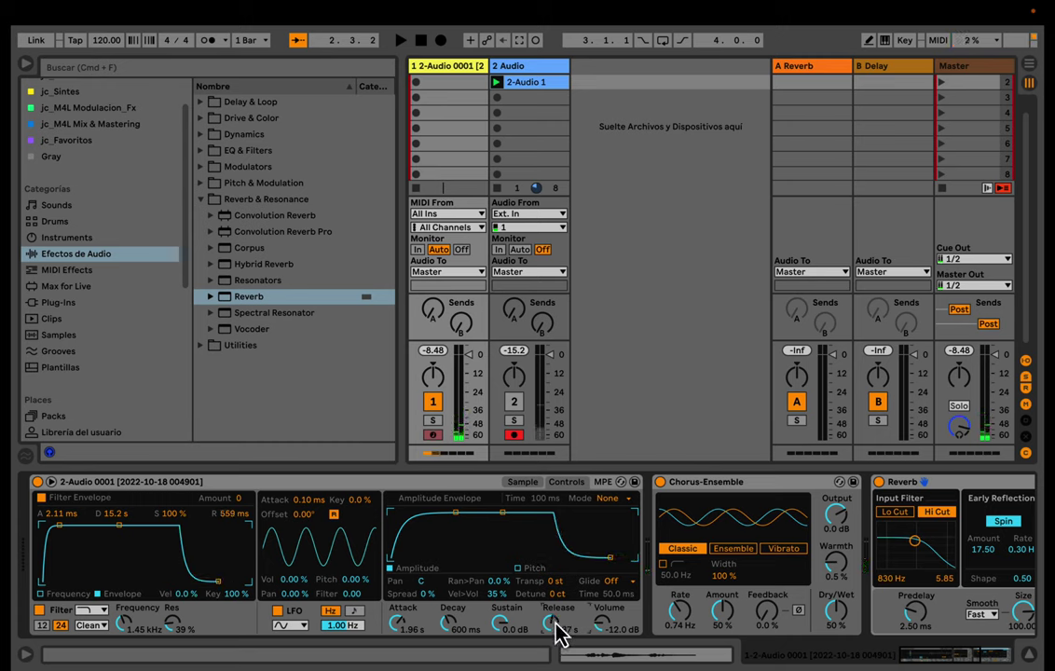
pyautogui.click(239, 499)
pyautogui.write('1')
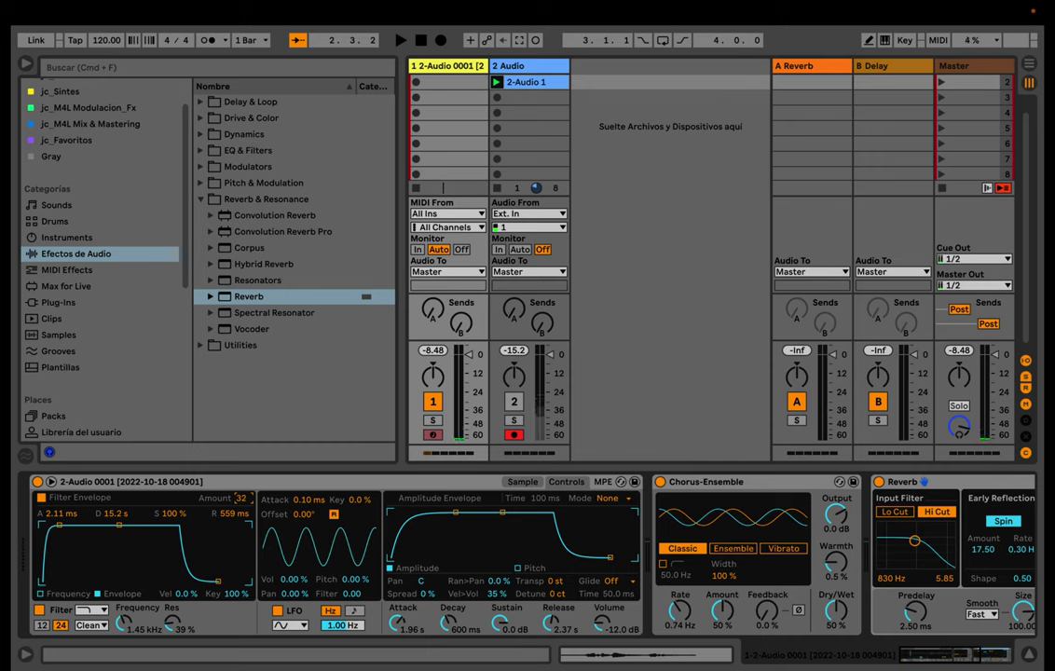
pyautogui.moveTo(241, 498); pyautogui.dragTo(242, 497)
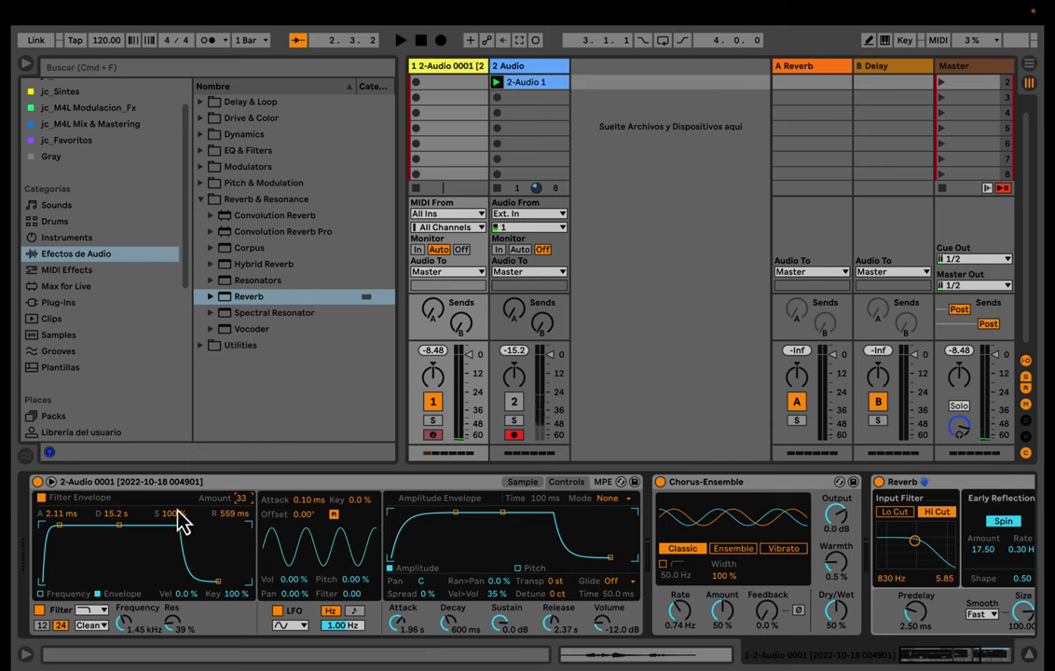
# Switch Simpler's filter circuit to OSR with 5.52 dB of drive and set Chorus-Ensemble's rate to 1.10 Hz.
pyautogui.click(93, 625)
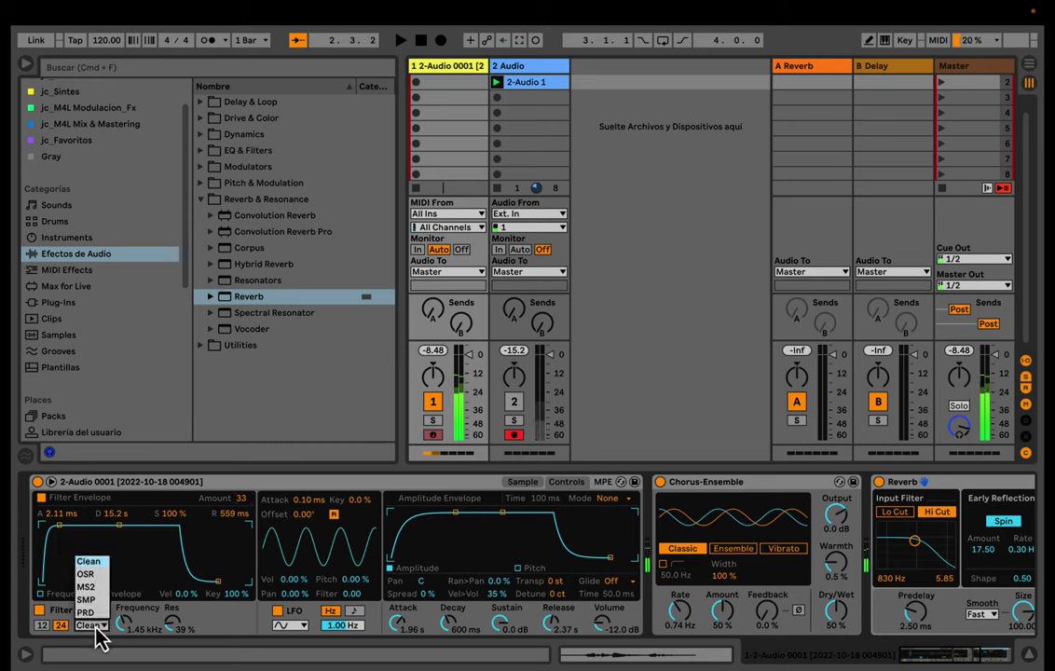
pyautogui.click(86, 574)
pyautogui.click(216, 625)
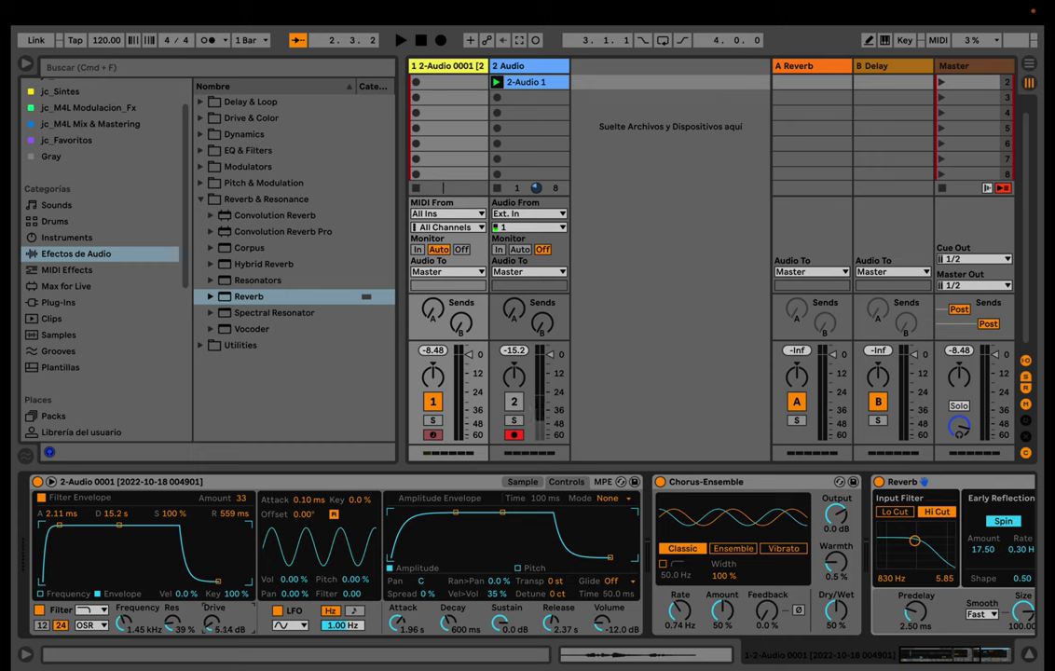
pyautogui.moveTo(216, 624); pyautogui.dragTo(212, 631)
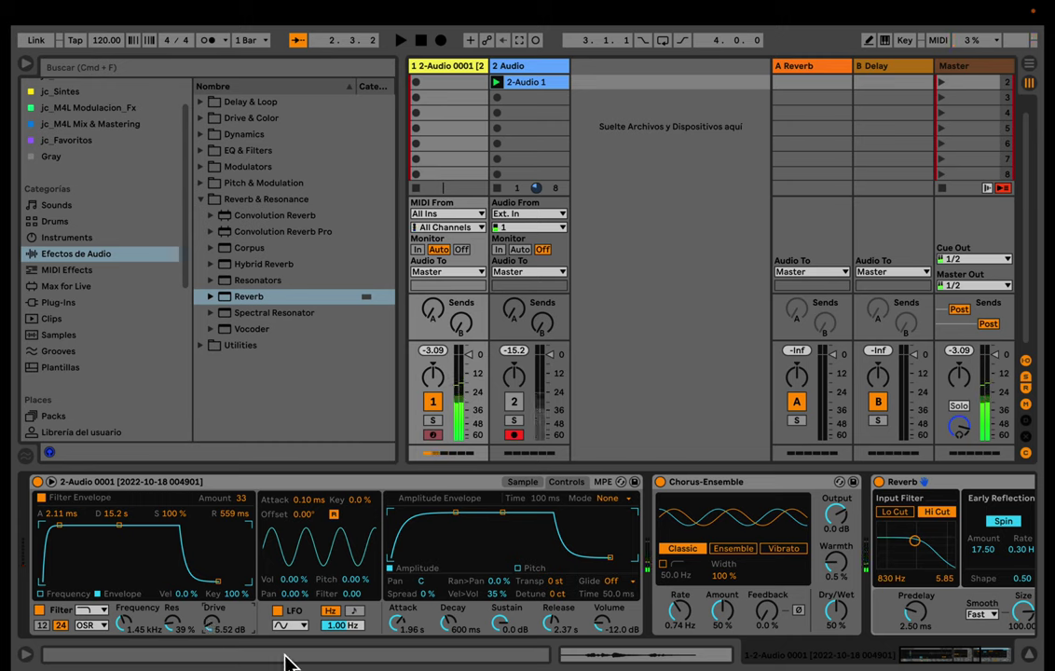
pyautogui.moveTo(680, 612); pyautogui.dragTo(680, 601)
# Move Simpler's looped region to a short slice in the earlier part of the waveform and set the filter frequency to 334 Hz.
pyautogui.click(525, 483)
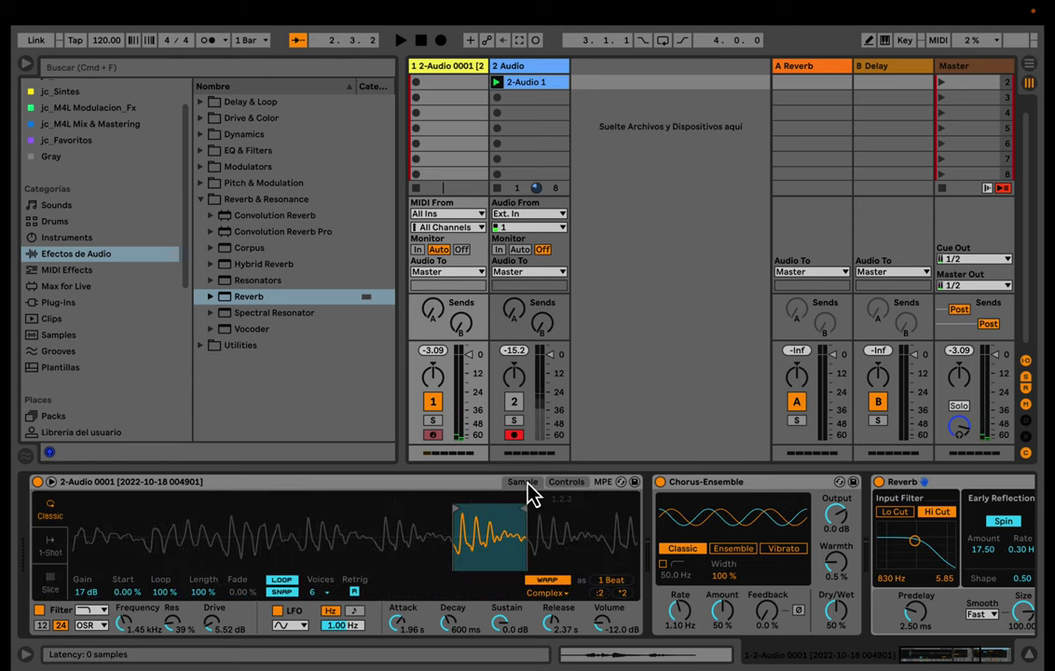
pyautogui.moveTo(474, 542)
pyautogui.mouseDown()
pyautogui.moveTo(474, 518)
pyautogui.moveTo(591, 512)
pyautogui.mouseUp()
pyautogui.moveTo(470, 510); pyautogui.dragTo(567, 515)
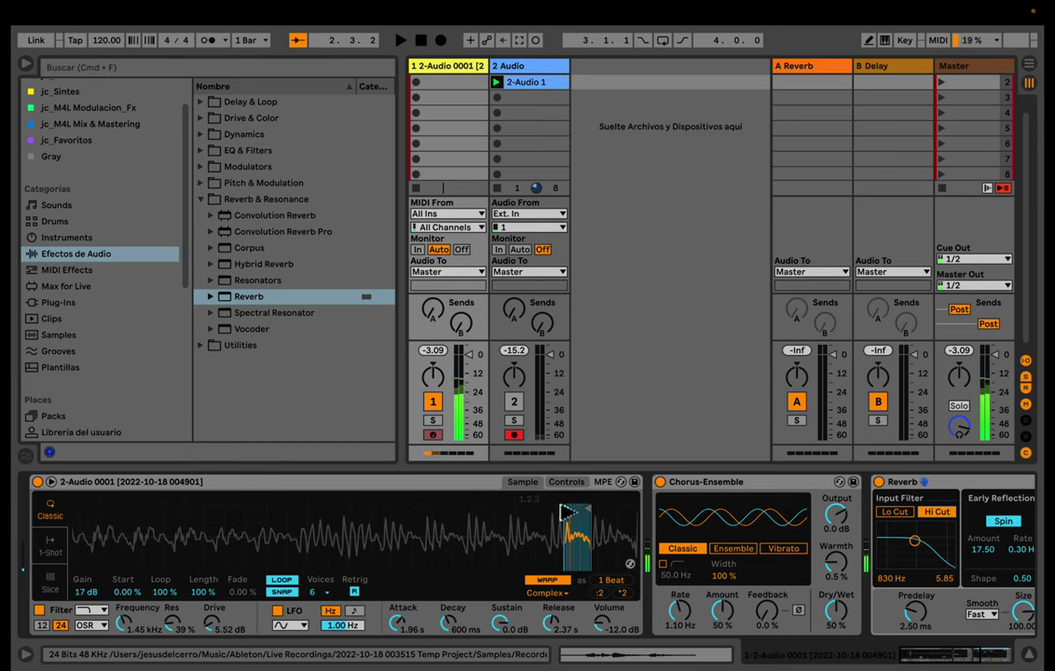
pyautogui.moveTo(567, 511); pyautogui.dragTo(220, 537)
pyautogui.moveTo(587, 511)
pyautogui.mouseDown()
pyautogui.moveTo(623, 514)
pyautogui.moveTo(447, 508)
pyautogui.moveTo(245, 534)
pyautogui.mouseUp()
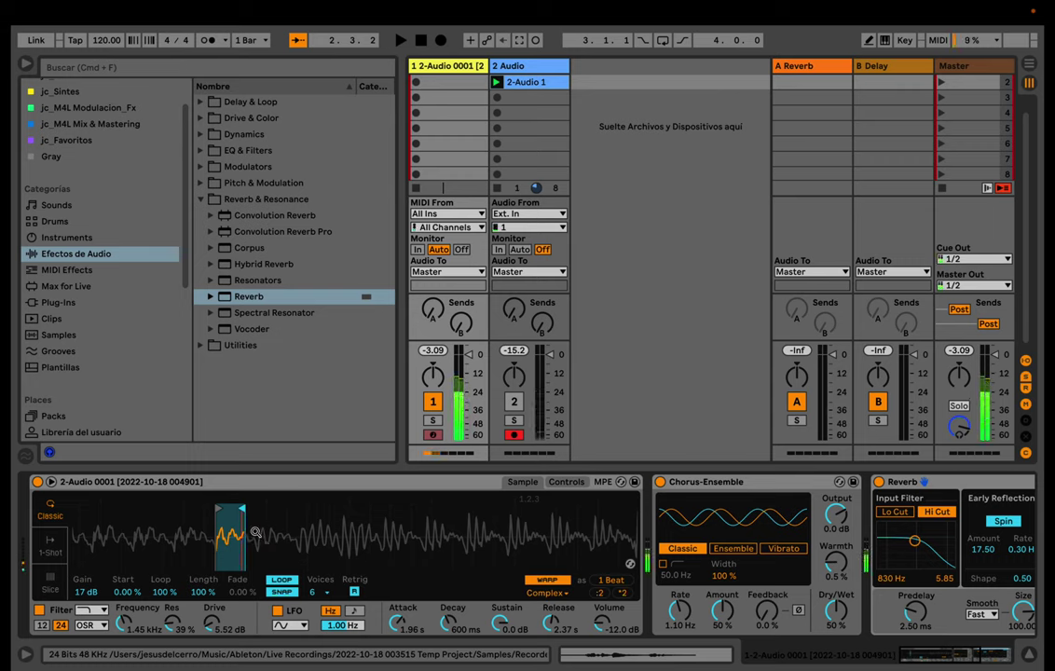
pyautogui.moveTo(130, 624); pyautogui.dragTo(130, 632)
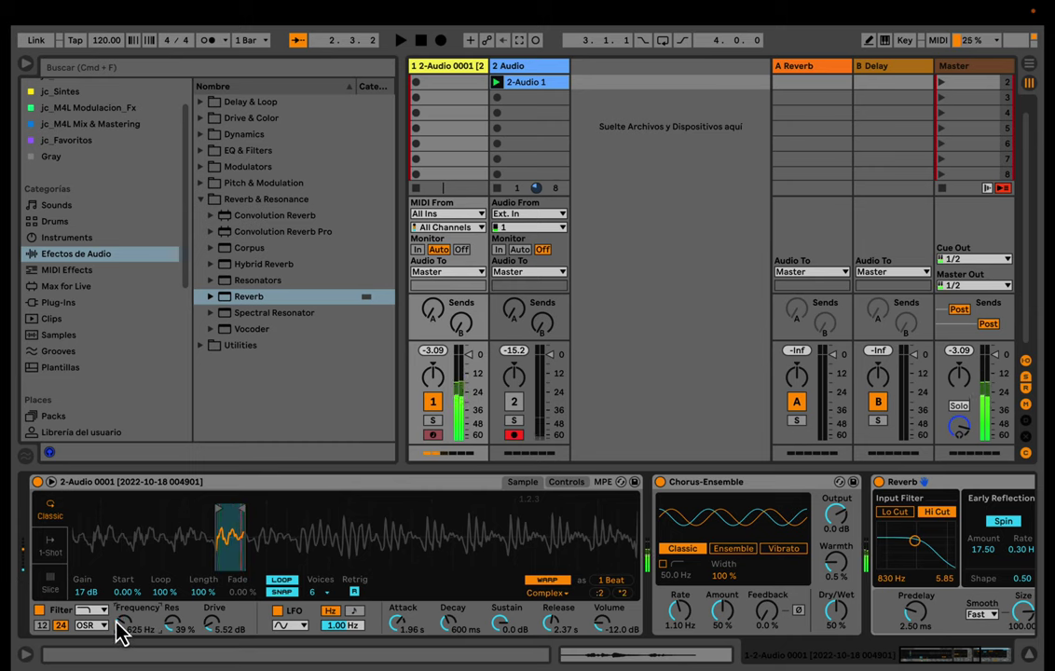
pyautogui.moveTo(119, 630); pyautogui.dragTo(120, 615)
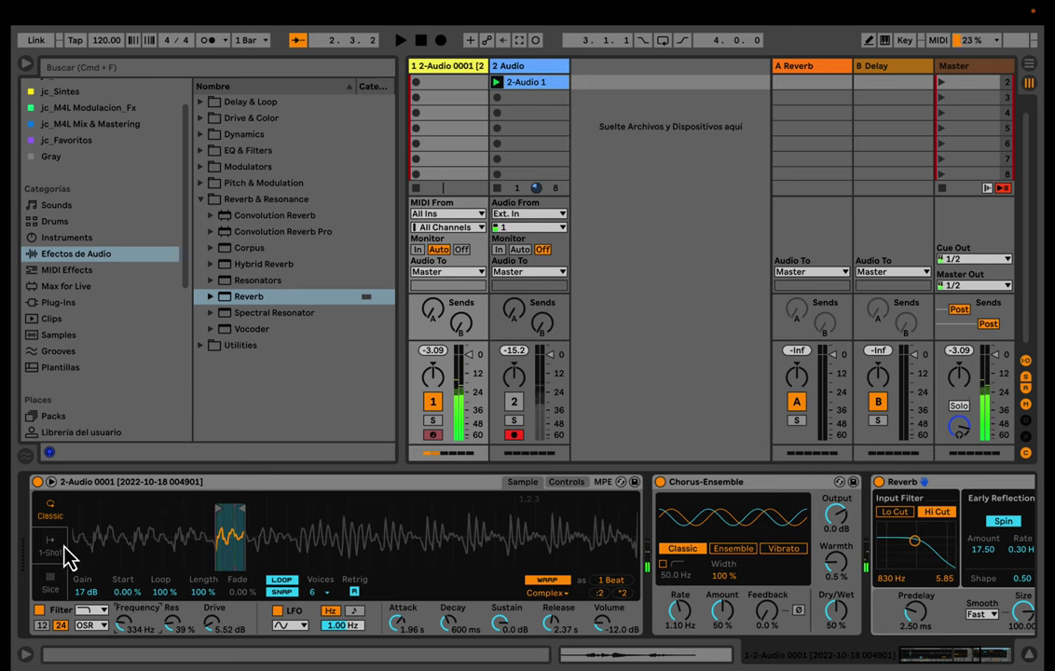
# In Simpler's detailed controls, set the LFO's filter modulation to 4.88 and the random pan amount to 61 %.
pyautogui.click(569, 484)
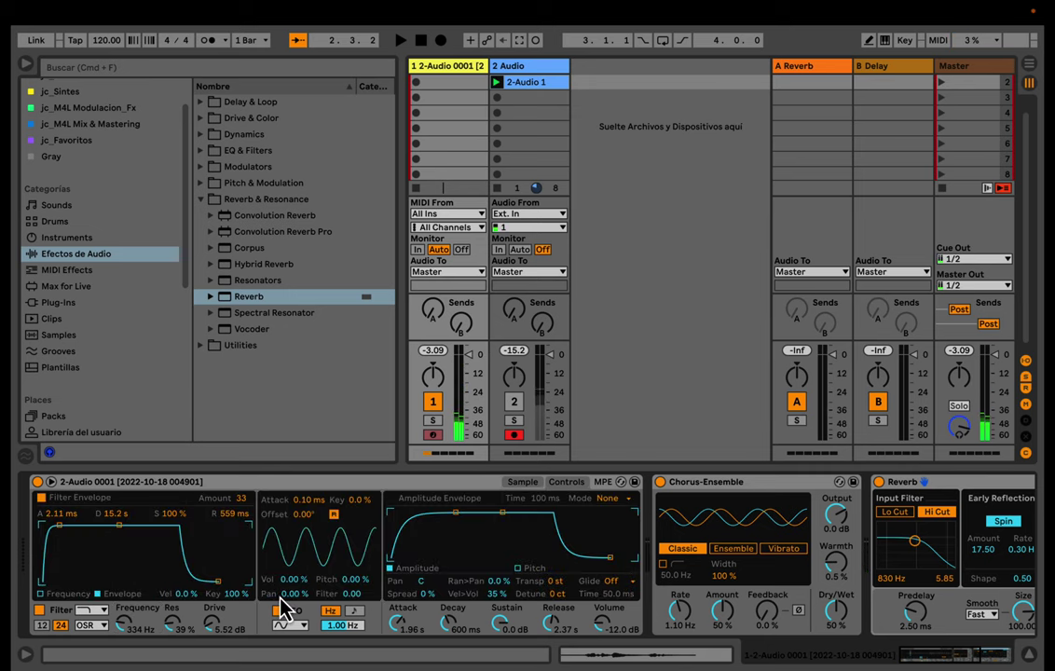
pyautogui.moveTo(348, 594); pyautogui.dragTo(348, 583)
pyautogui.click(499, 580)
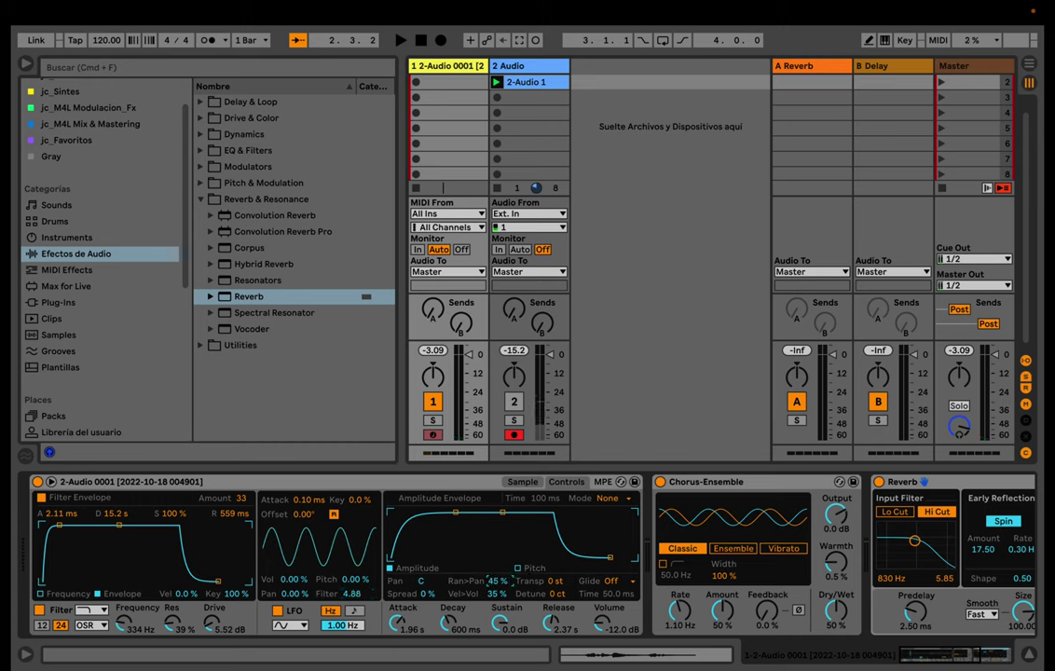
pyautogui.moveTo(498, 581); pyautogui.dragTo(498, 591)
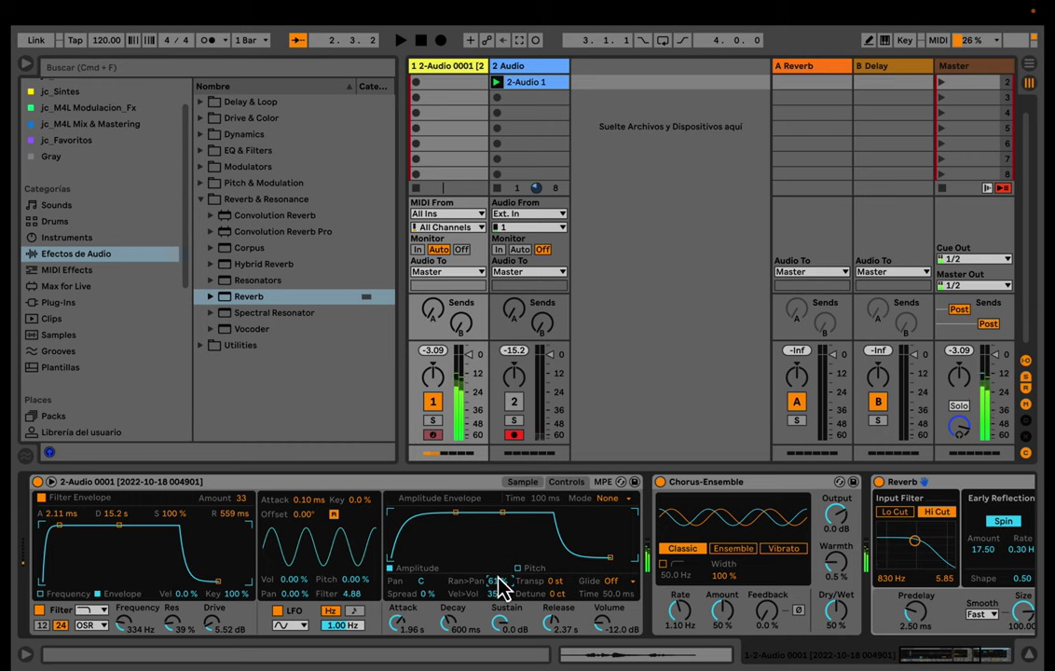
# Turn off Simpler's LFO retrigger, set its filter modulation to 8.62 and rate to 0.21 Hz, and set the filter envelope amount to 60.
pyautogui.click(334, 515)
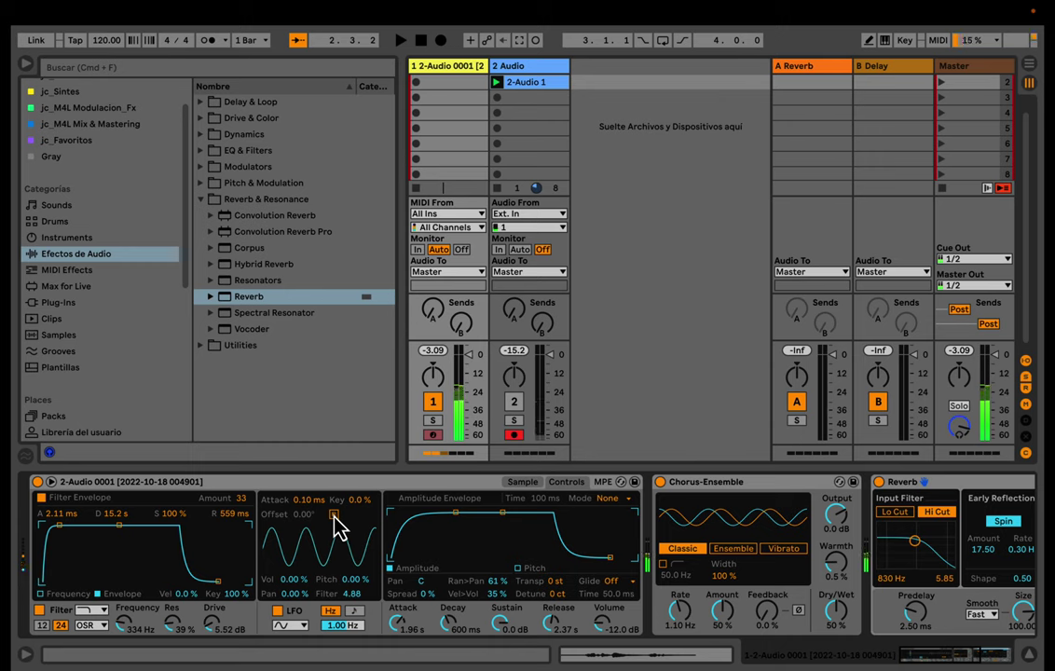
pyautogui.moveTo(352, 594); pyautogui.dragTo(352, 559)
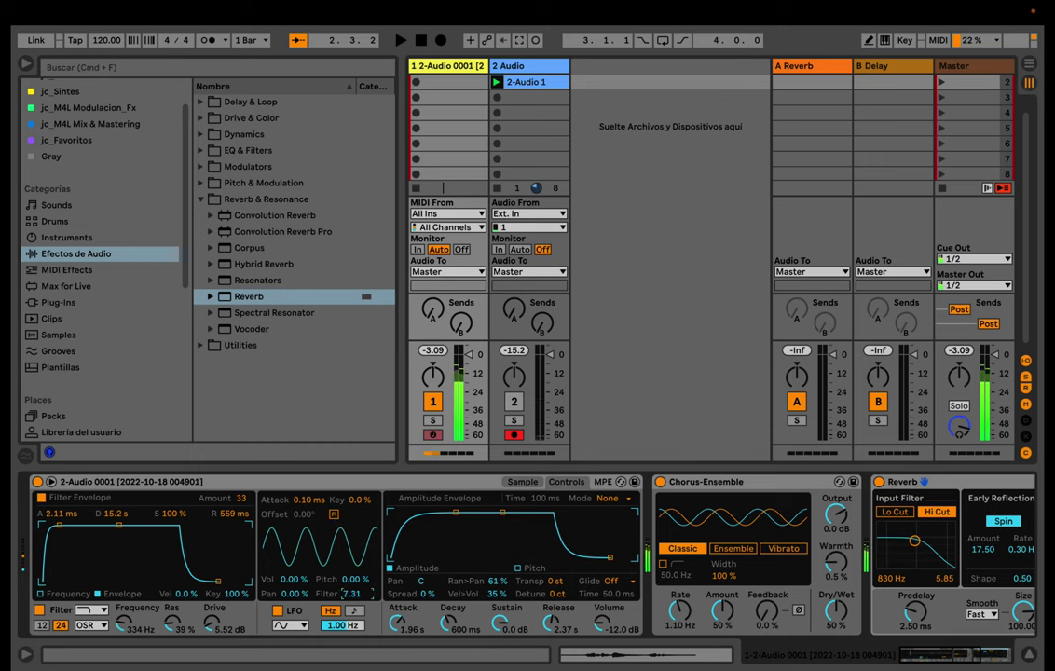
pyautogui.moveTo(339, 627); pyautogui.dragTo(339, 653)
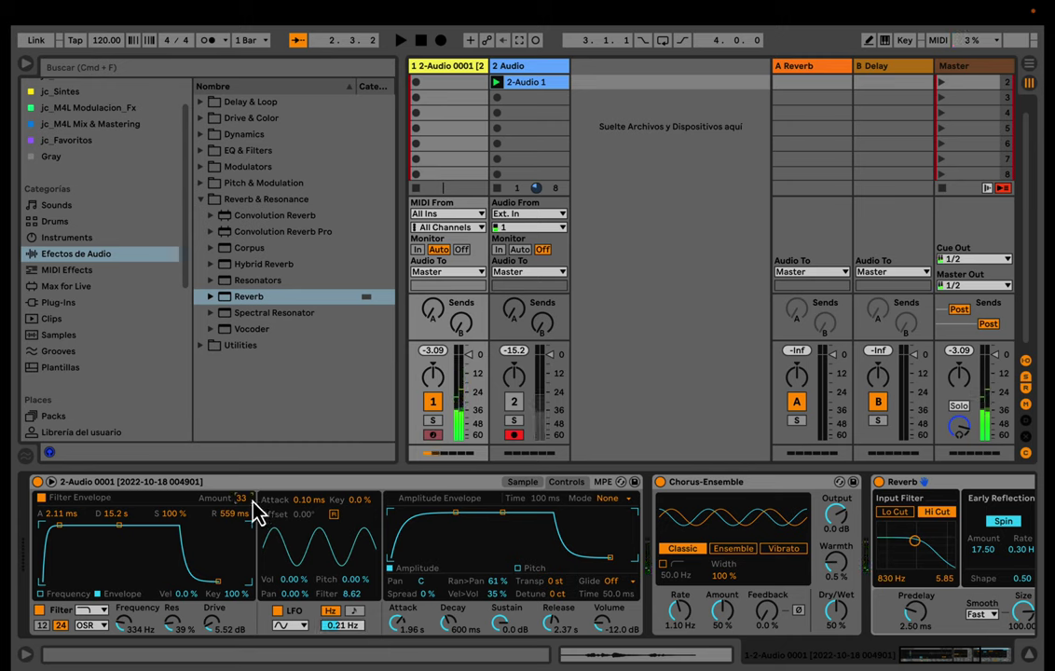
pyautogui.moveTo(244, 499); pyautogui.dragTo(245, 492)
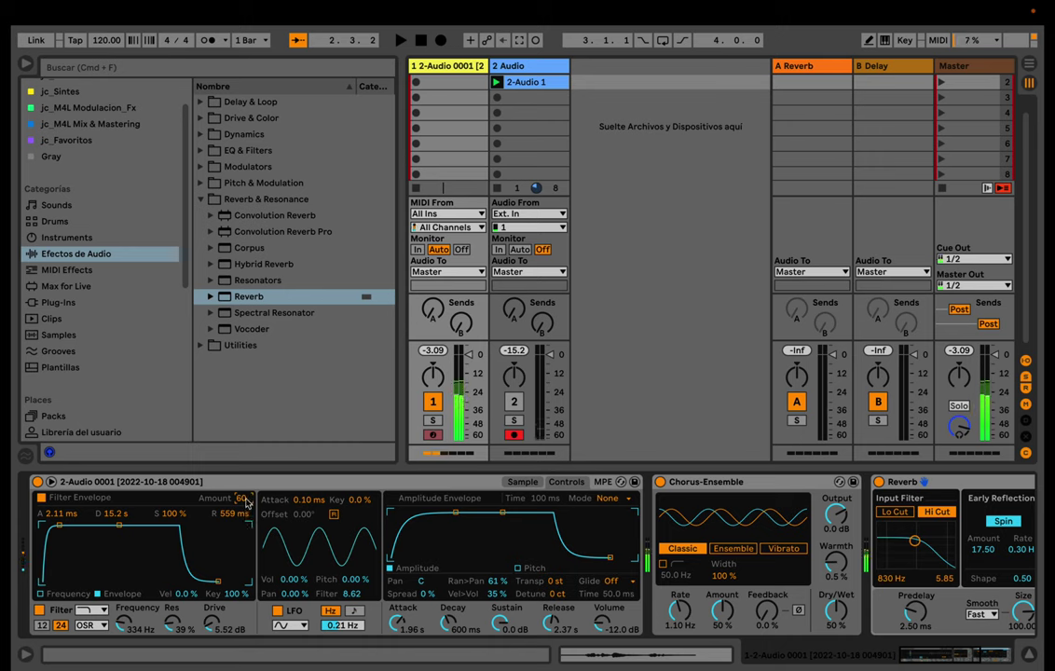
# Move Simpler's looped region farther along the waveform and narrow it to a single short peak.
pyautogui.click(522, 483)
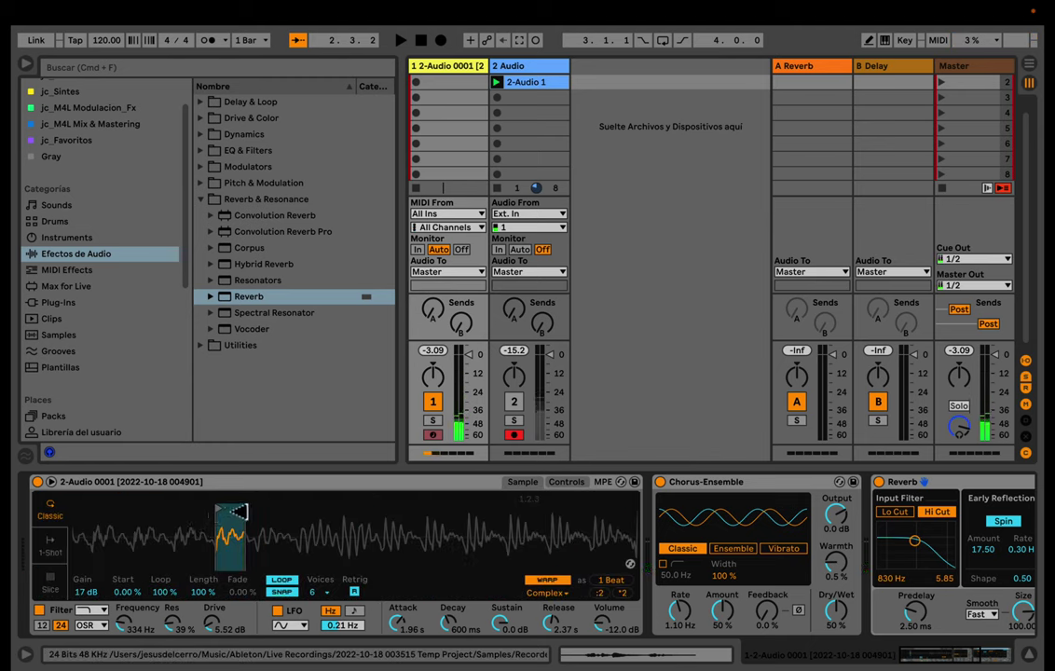
pyautogui.moveTo(245, 534); pyautogui.dragTo(357, 526)
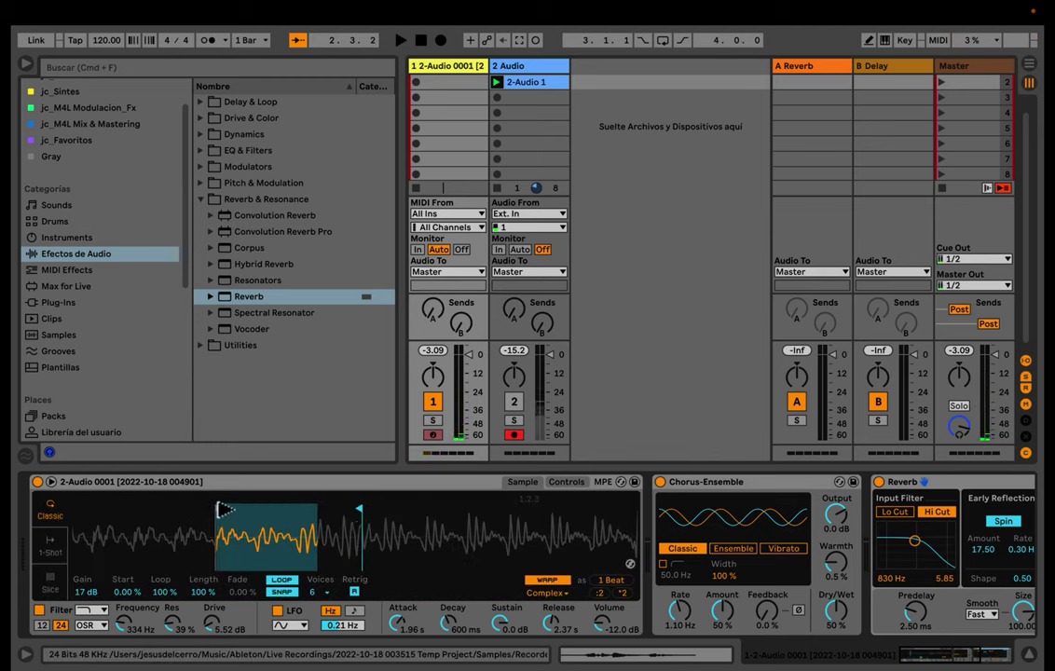
pyautogui.moveTo(219, 511)
pyautogui.mouseDown()
pyautogui.moveTo(351, 525)
pyautogui.moveTo(352, 567)
pyautogui.mouseUp()
pyautogui.moveTo(345, 510); pyautogui.dragTo(313, 510)
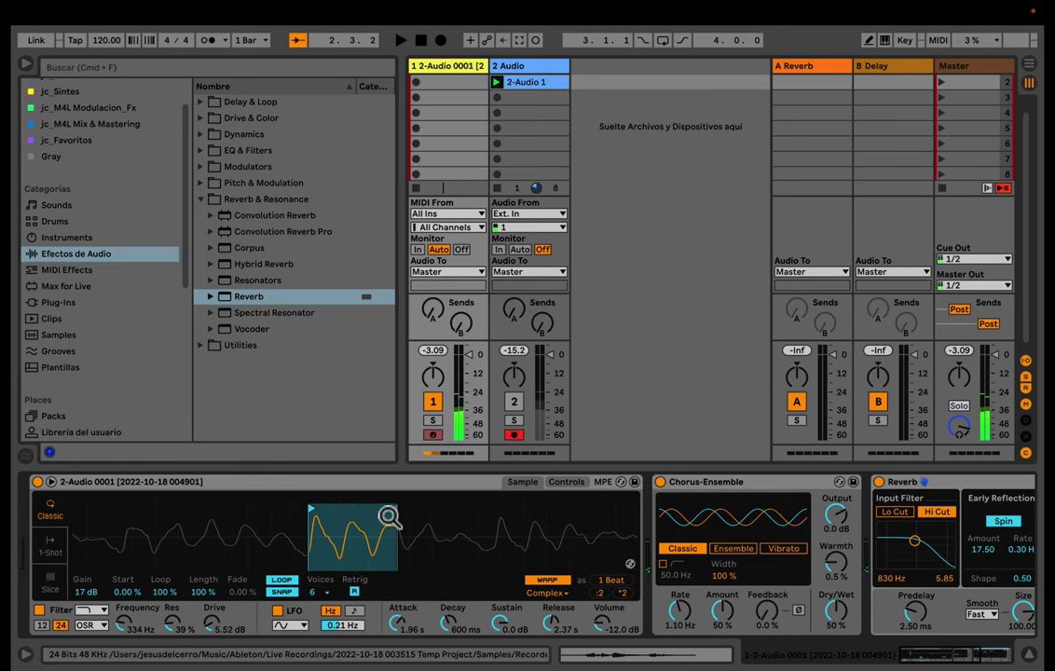
pyautogui.moveTo(387, 511); pyautogui.dragTo(342, 517)
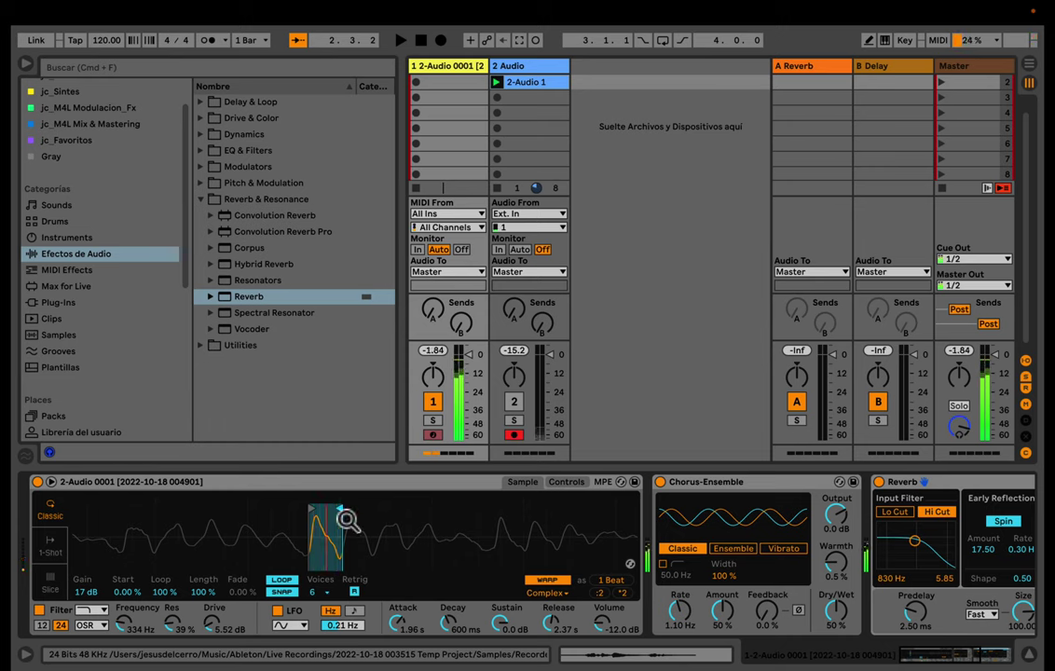
# Group Simpler, Chorus-Ensemble and Reverb into an Instrument Rack and show its macro controls.
pyautogui.click(230, 484)
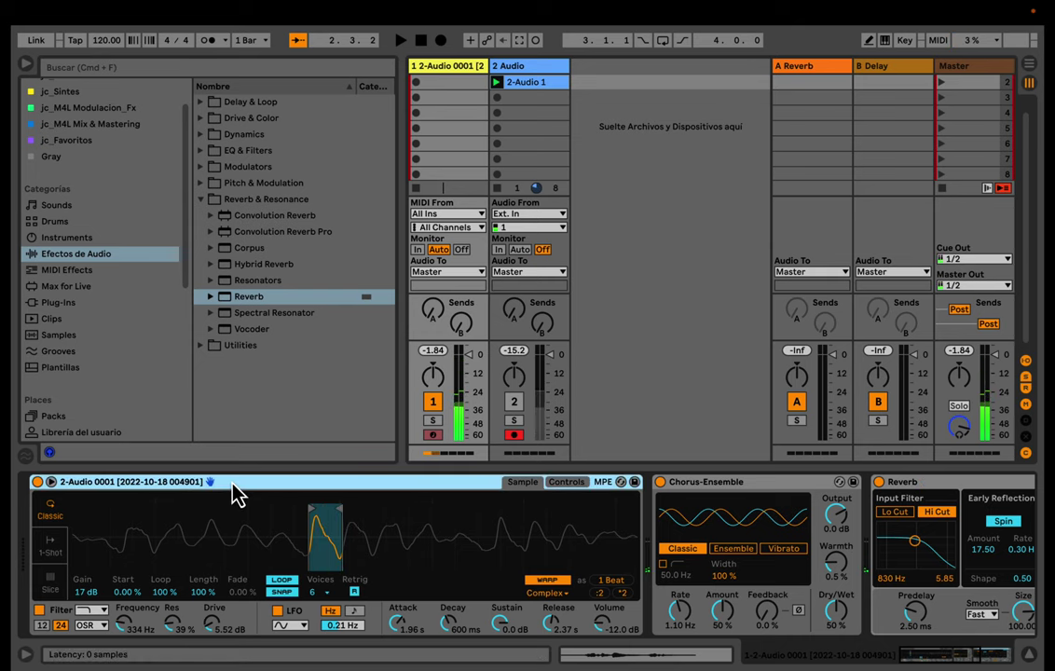
pyautogui.press('super+g')
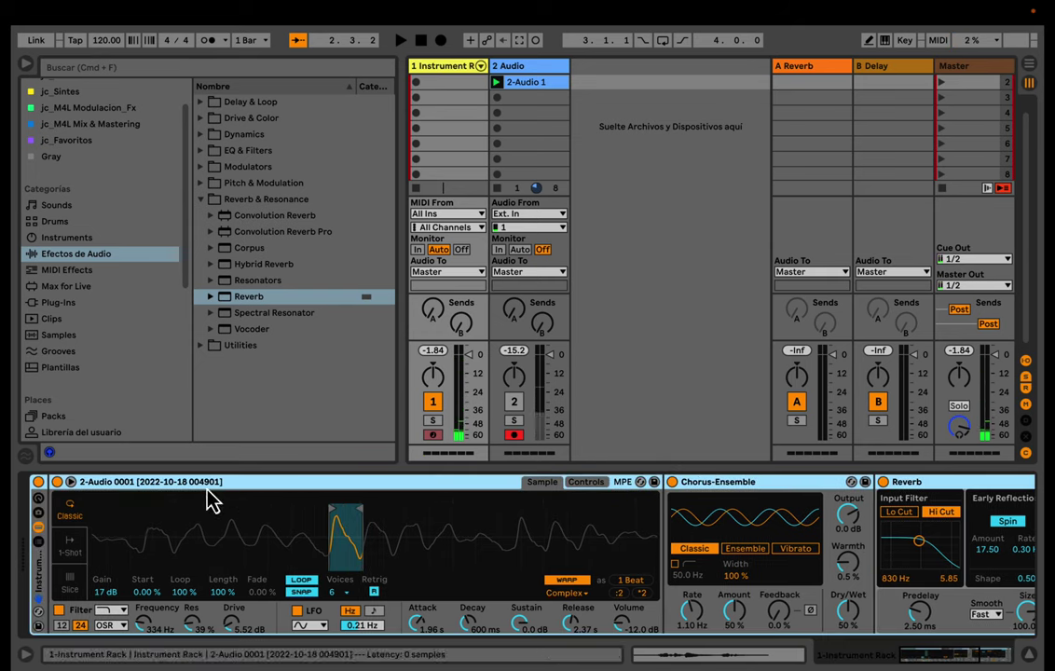
pyautogui.click(37, 504)
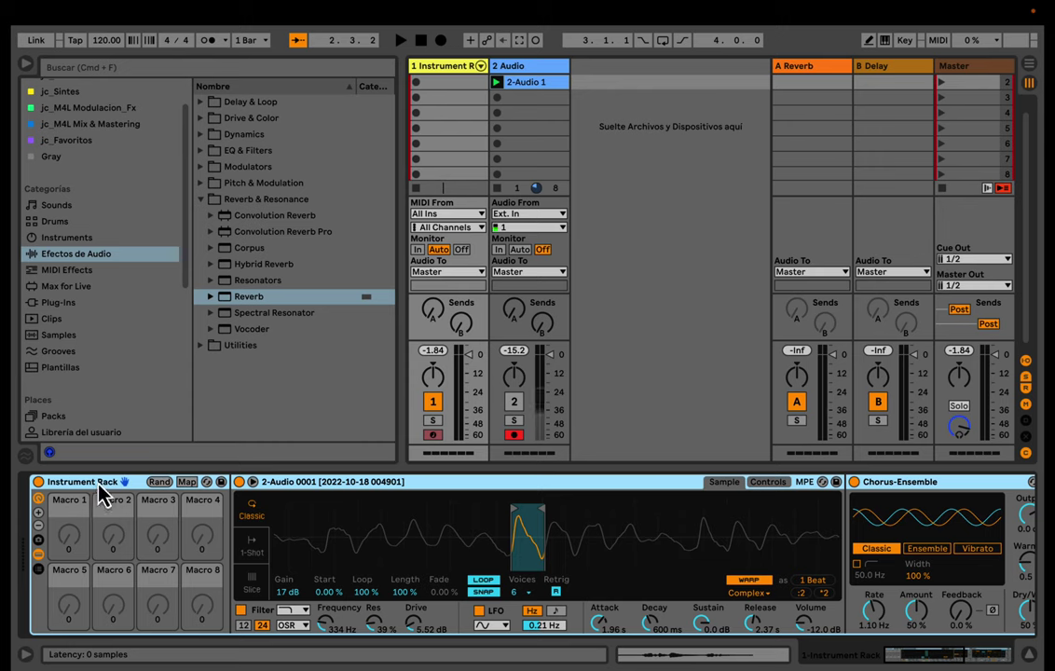
# Rename the Instrument Rack jc_pad and save it to the user library as the preset jc_pad.adg.
pyautogui.press('super+r')
pyautogui.write('I')
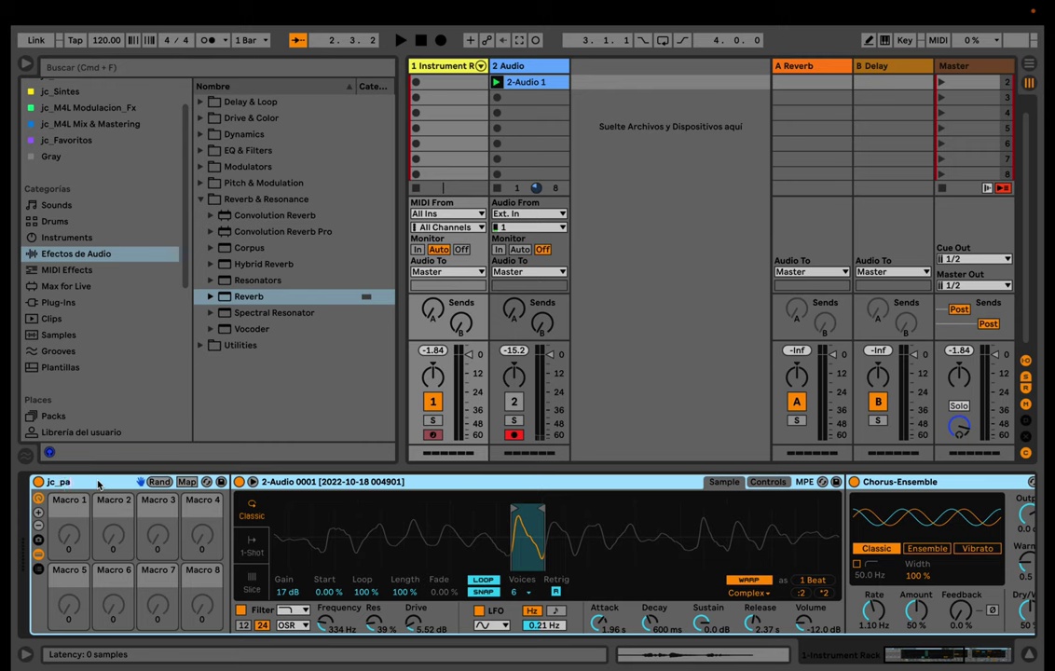
pyautogui.click(222, 482)
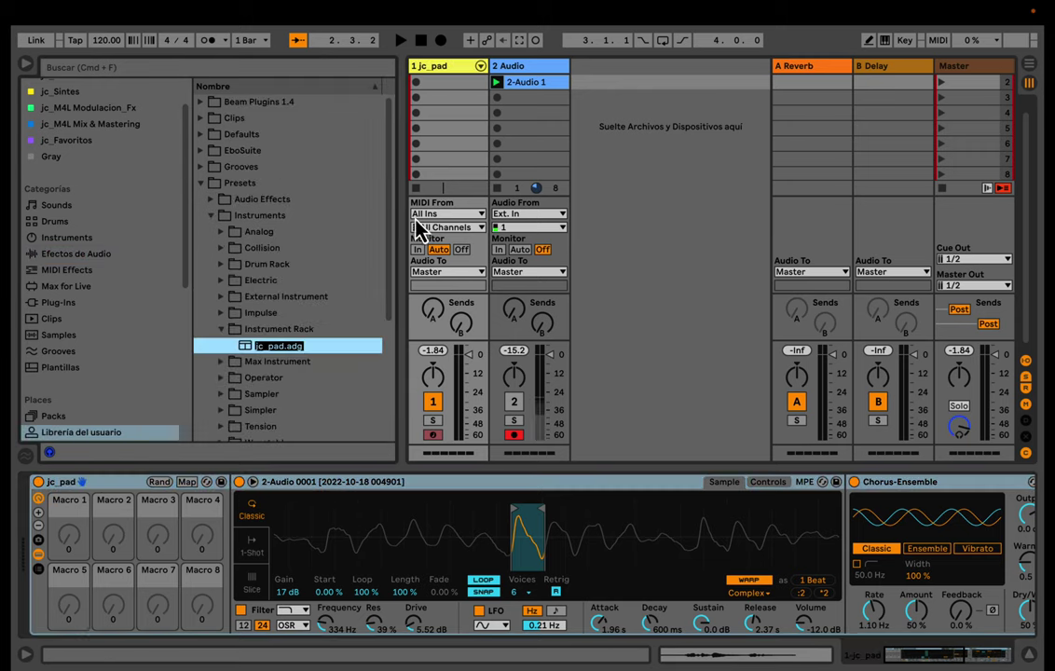
pyautogui.press('Return')
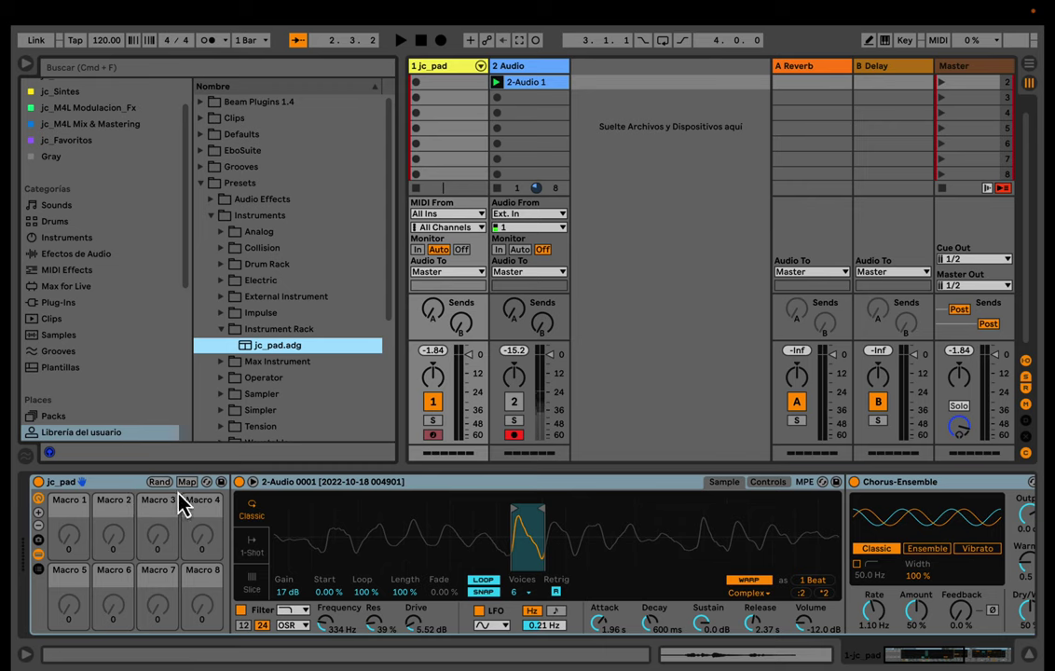
# Show the macro variations of the jc_pad rack.
pyautogui.click(38, 513)
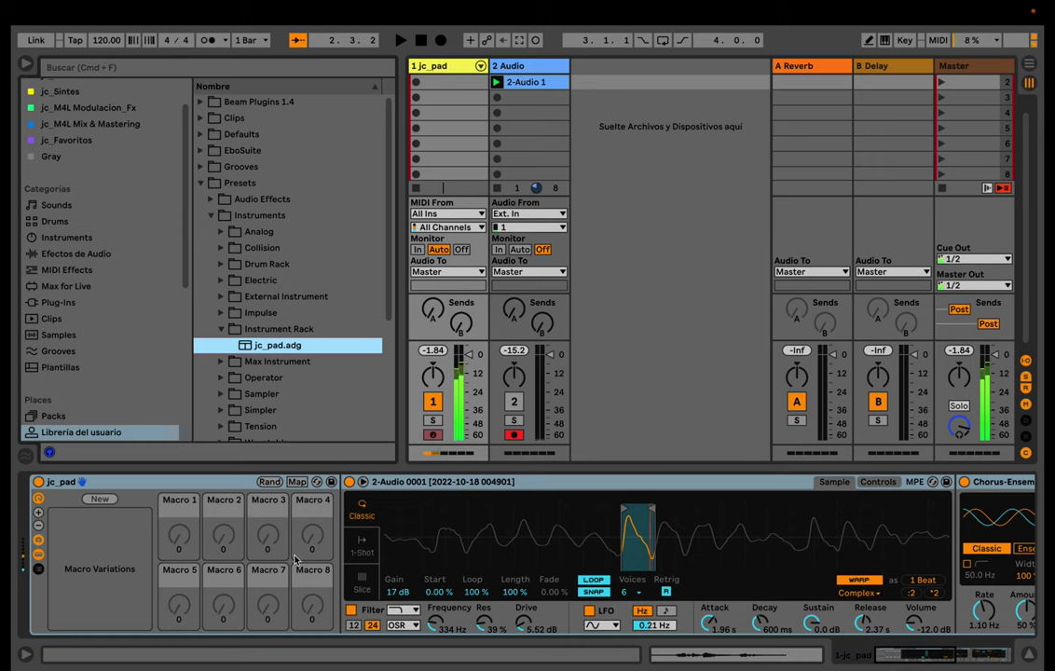
pyautogui.moveTo(741, 8)
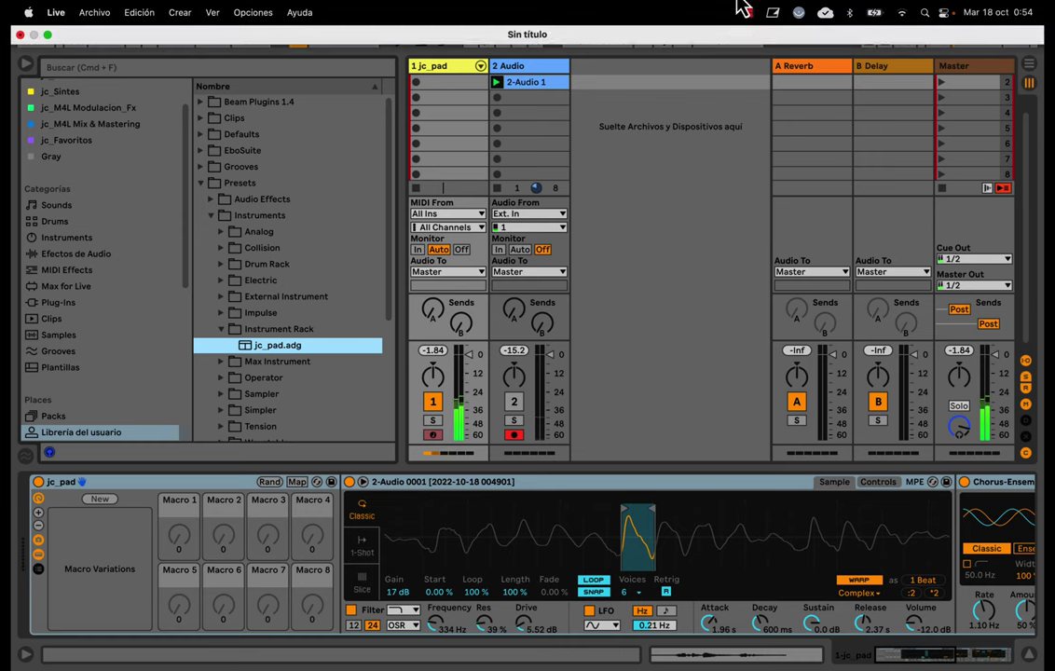